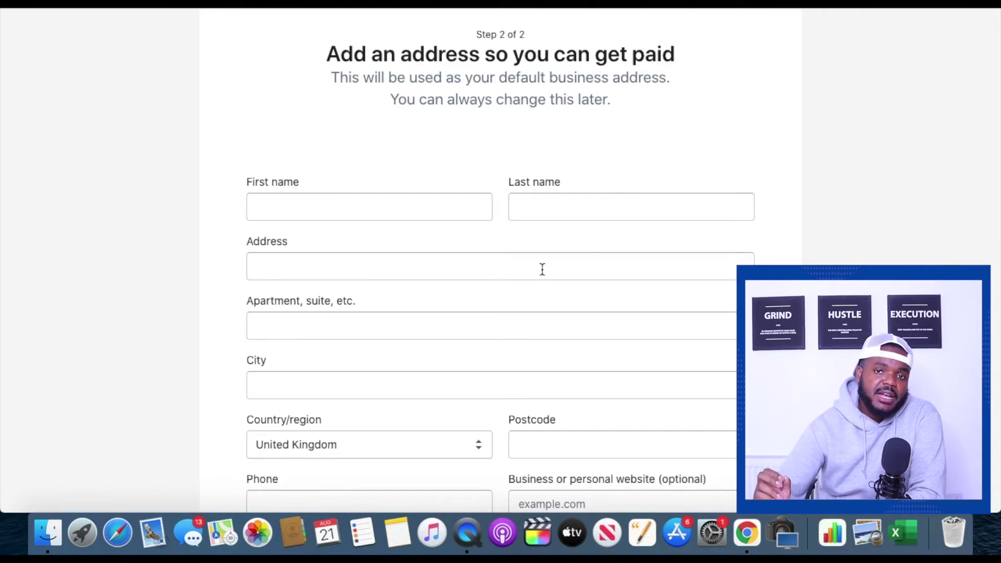
Scroll down the Home dashboard to the getting-started checklist.
{"action": "scroll", "coordinate": [542, 269], "scroll_direction": "down", "scroll_amount": 3}
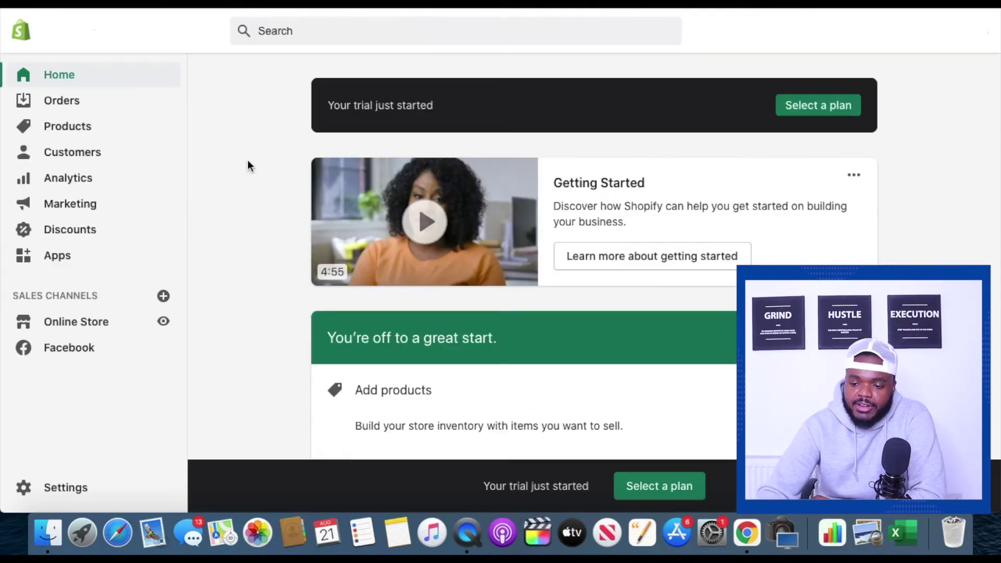
{"action": "scroll", "coordinate": [249, 166], "scroll_direction": "down", "scroll_amount": 5}
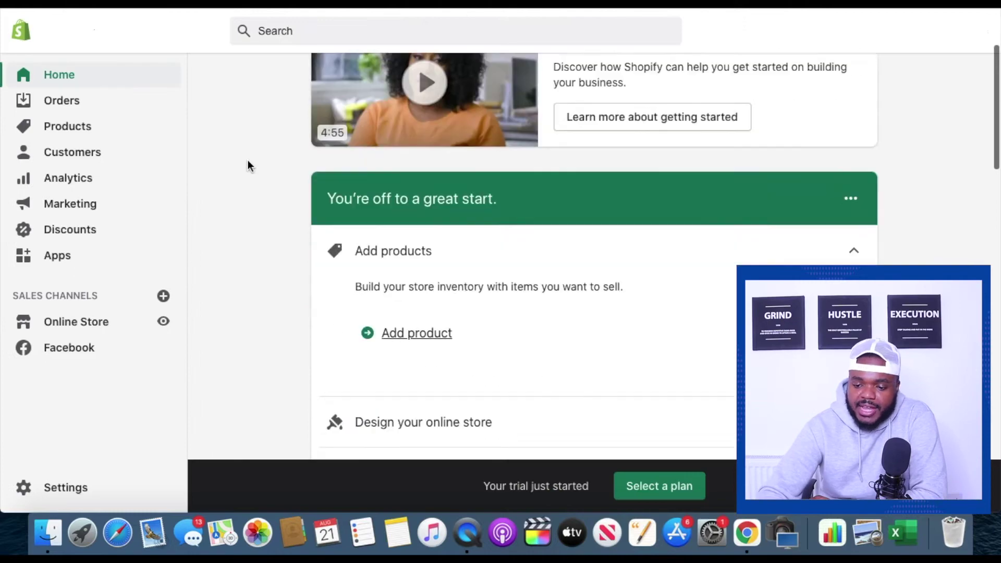
{"action": "scroll", "coordinate": [248, 166], "scroll_direction": "down", "scroll_amount": 2}
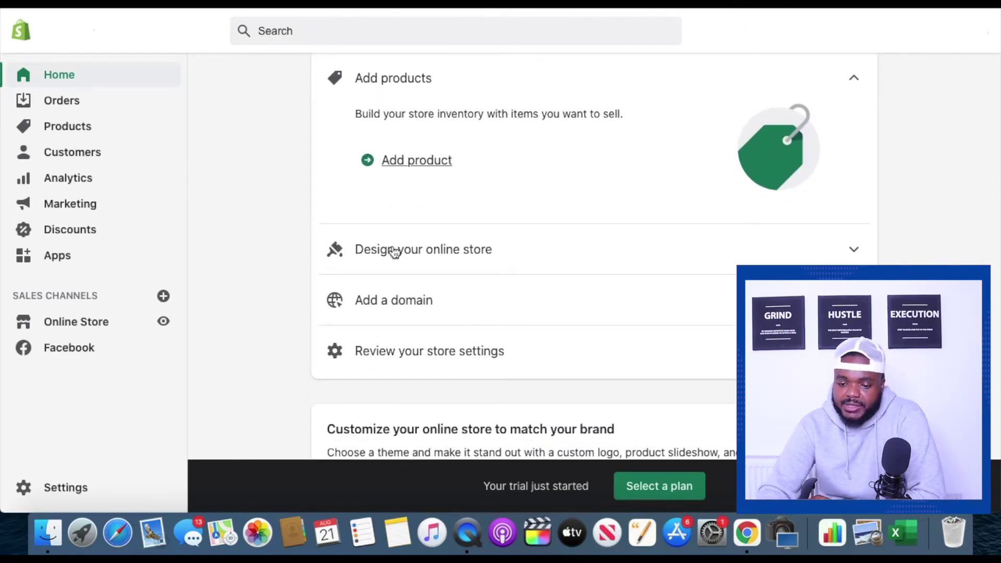
{"action": "scroll", "coordinate": [390, 320], "scroll_direction": "down", "scroll_amount": 9}
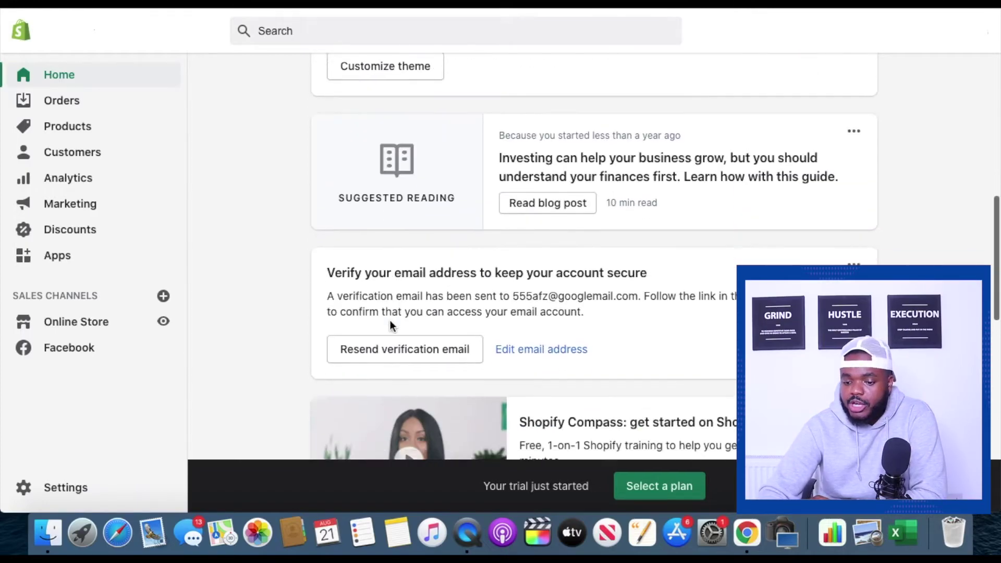
{"action": "scroll", "coordinate": [391, 302], "scroll_direction": "up", "scroll_amount": 10}
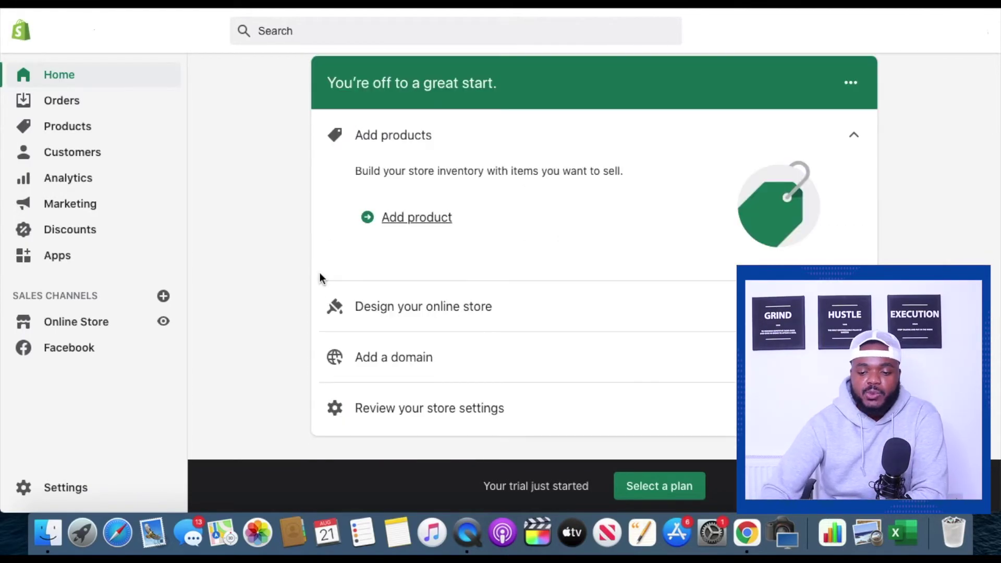
{"action": "left_click", "coordinate": [70, 325]}
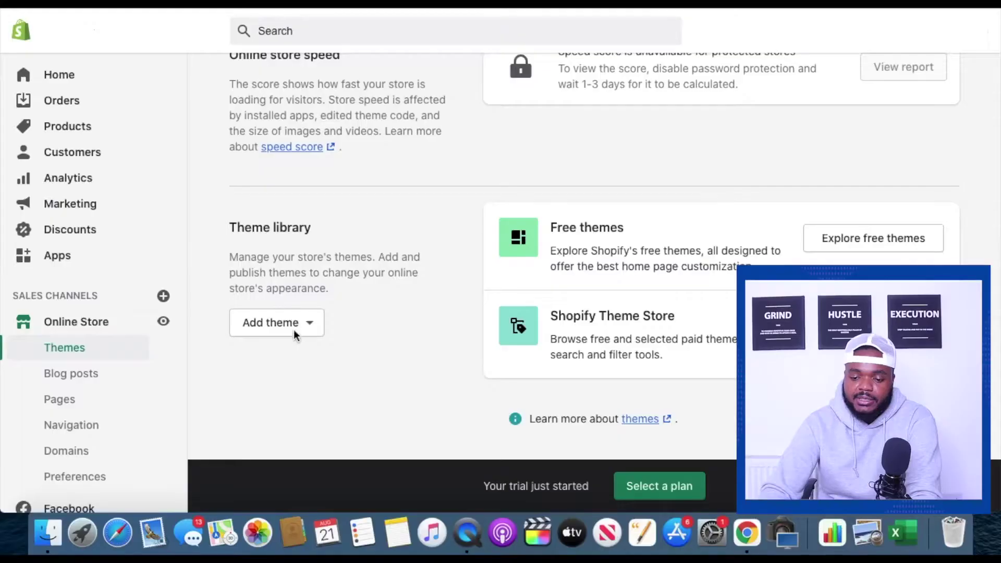
Upload the theme zip 'Project Shopify Theme FINAL.zip' and open it in the theme editor.
{"action": "left_click", "coordinate": [311, 321]}
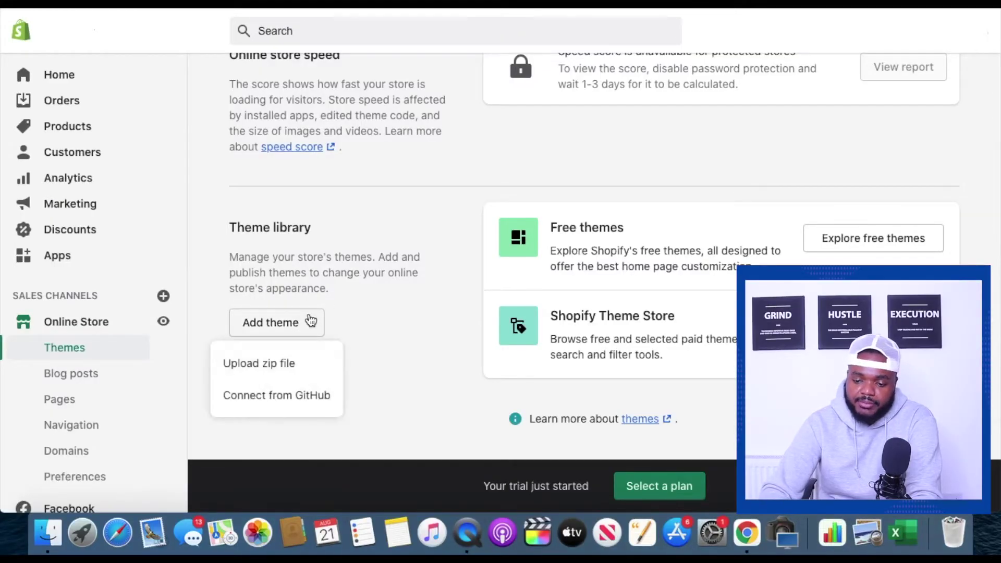
{"action": "left_click", "coordinate": [286, 369]}
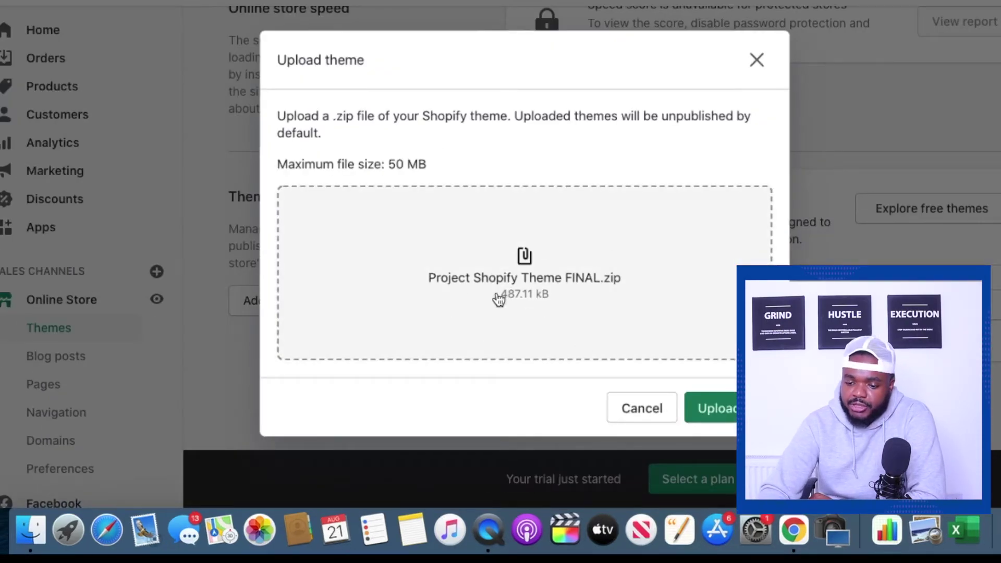
{"action": "left_click", "coordinate": [725, 406]}
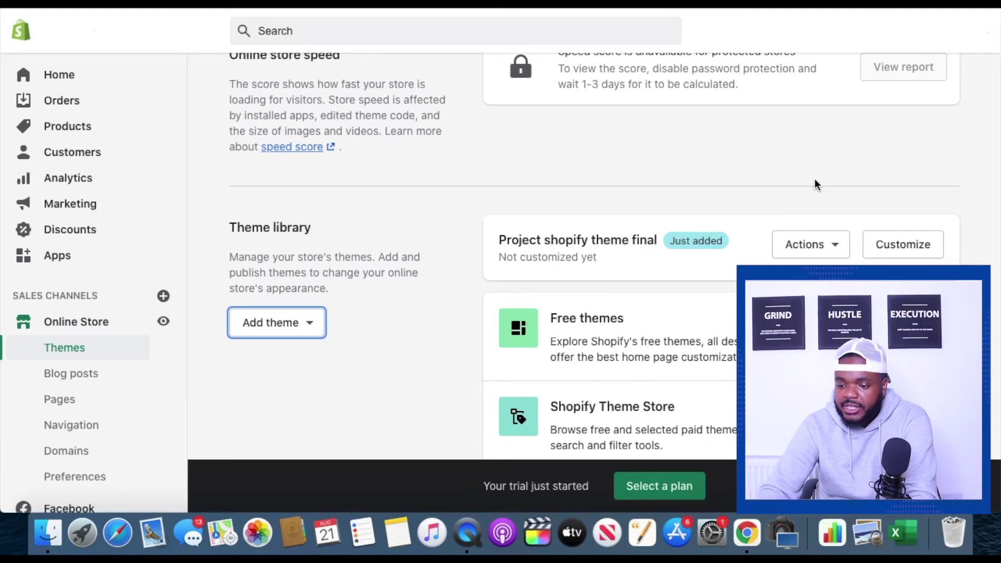
{"action": "left_click", "coordinate": [903, 253]}
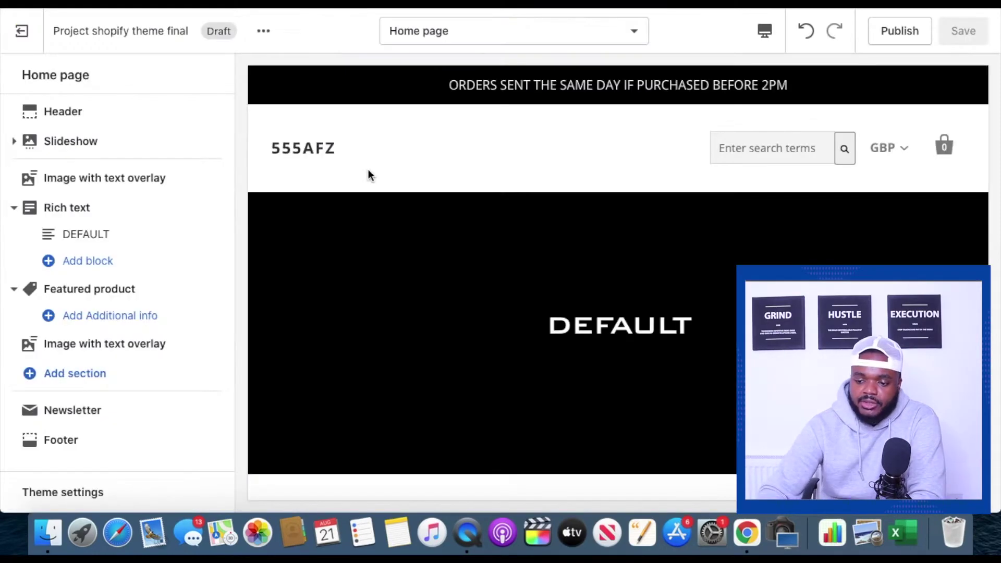
Check the header preview showing The Tooth Cleaner logo in place of the store name.
{"action": "scroll", "coordinate": [368, 169], "scroll_direction": "down", "scroll_amount": 10}
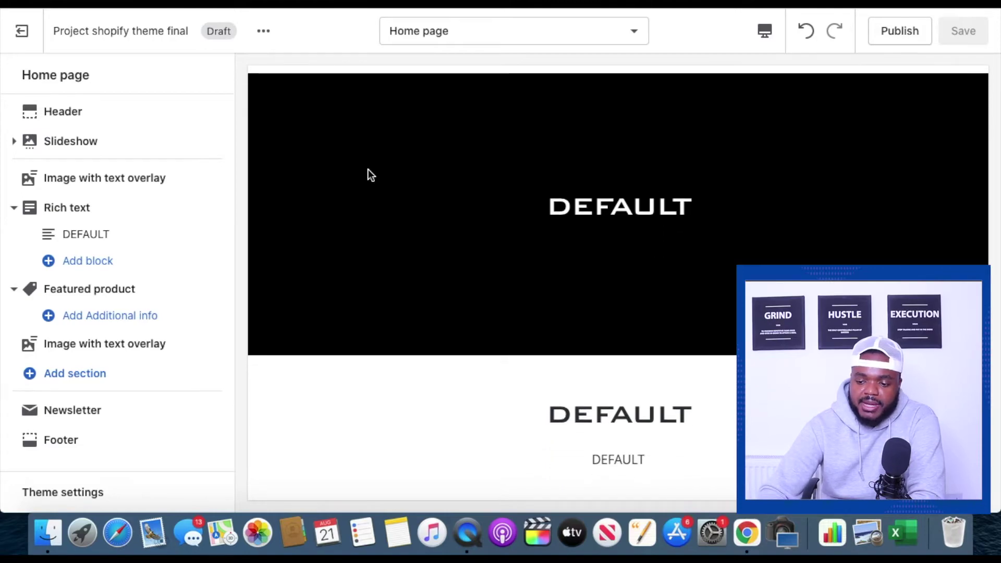
{"action": "scroll", "coordinate": [368, 169], "scroll_direction": "up", "scroll_amount": 10}
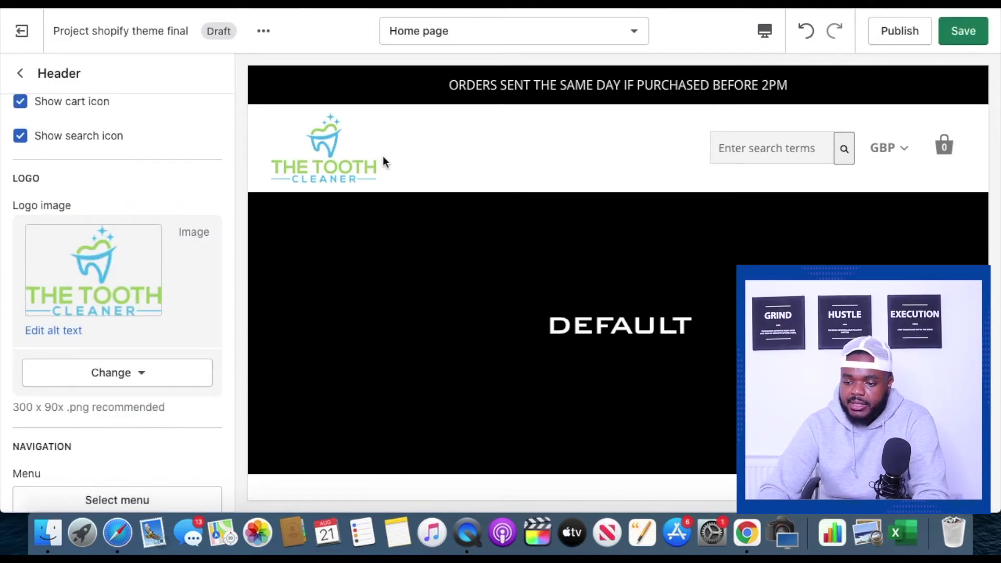
{"action": "left_click", "coordinate": [764, 37]}
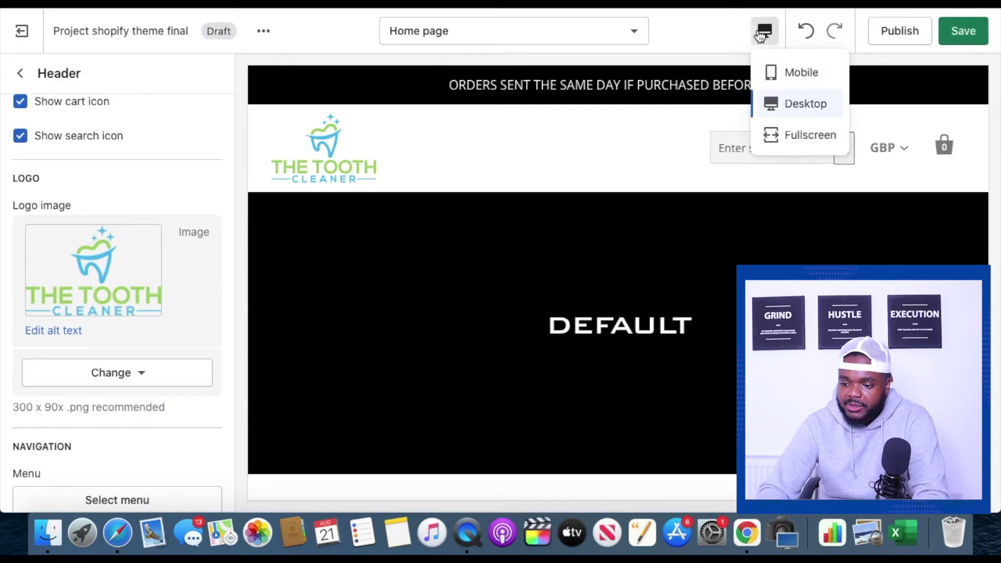
Switch the preview to the mobile layout and scroll through the home page.
{"action": "left_click", "coordinate": [796, 73]}
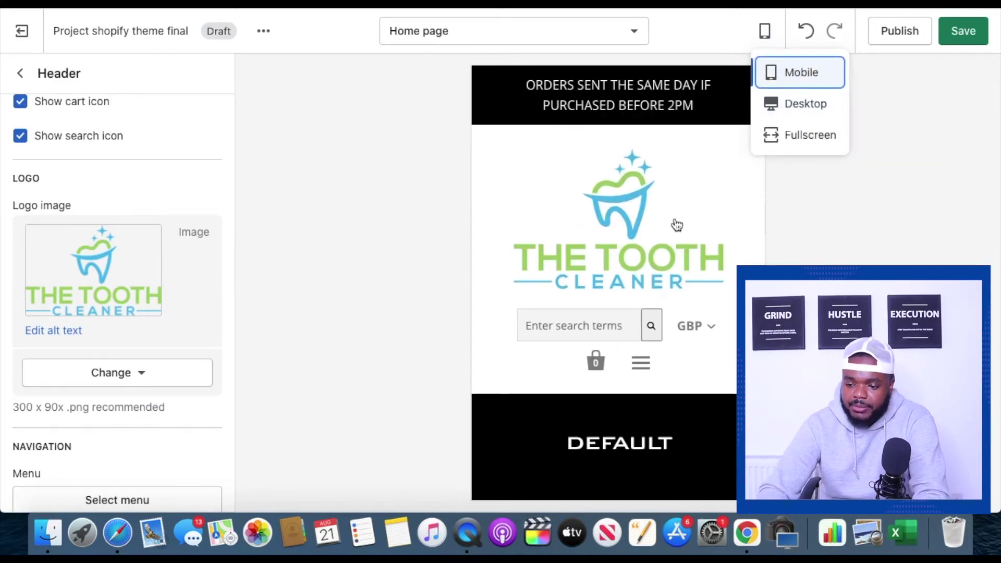
{"action": "scroll", "coordinate": [591, 149], "scroll_direction": "down", "scroll_amount": 3}
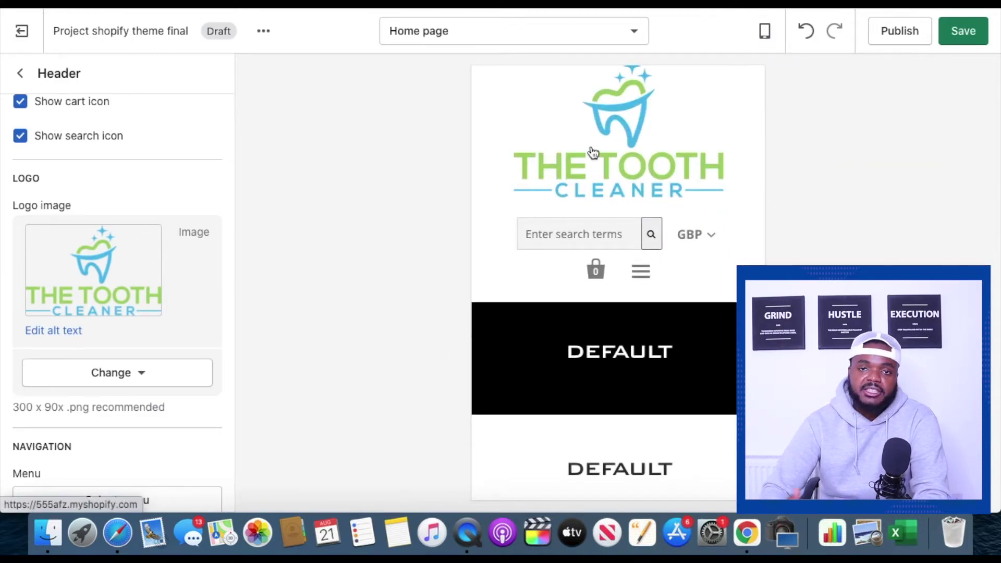
{"action": "scroll", "coordinate": [594, 152], "scroll_direction": "up", "scroll_amount": 3}
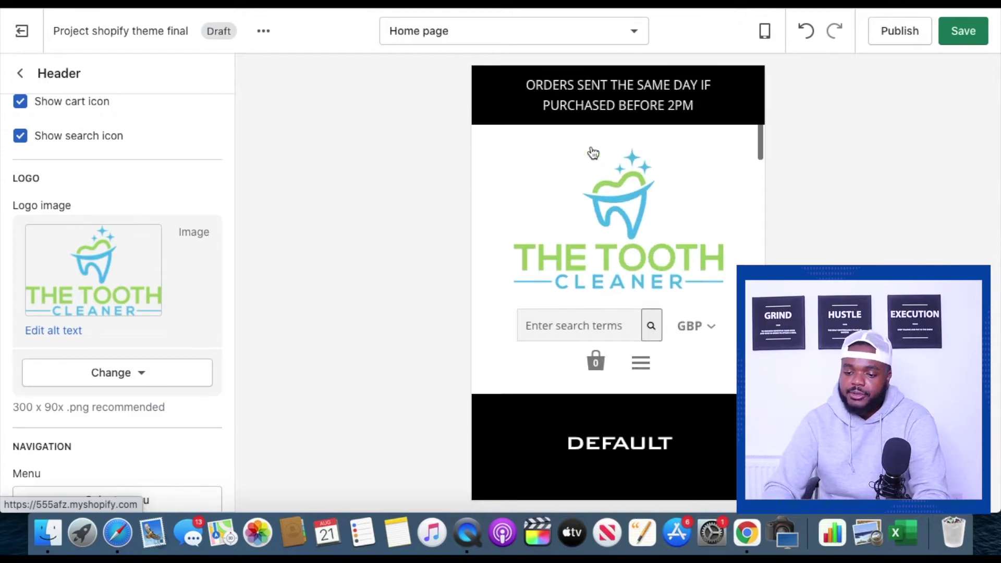
{"action": "scroll", "coordinate": [123, 334], "scroll_direction": "down", "scroll_amount": 10}
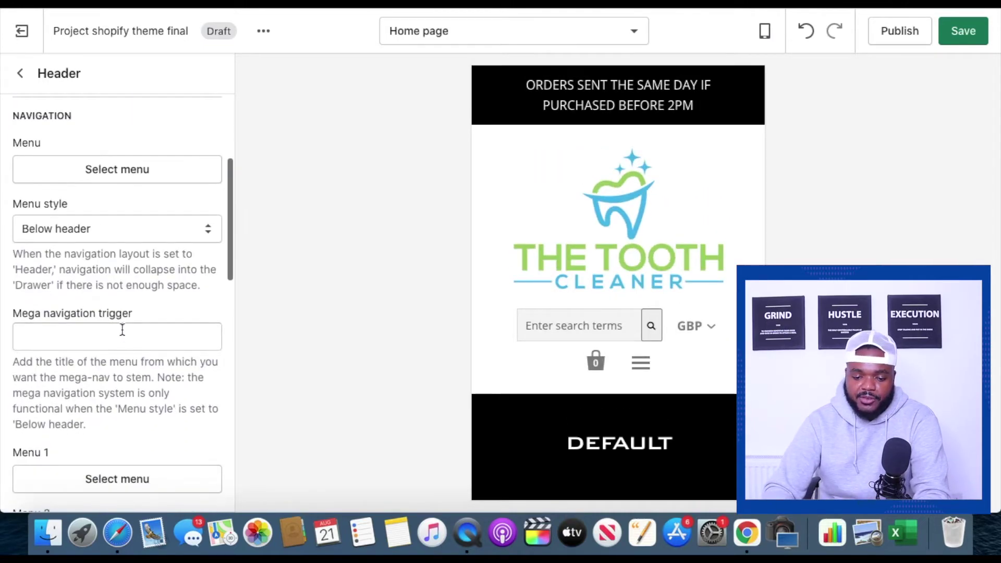
{"action": "scroll", "coordinate": [123, 334], "scroll_direction": "up", "scroll_amount": 10}
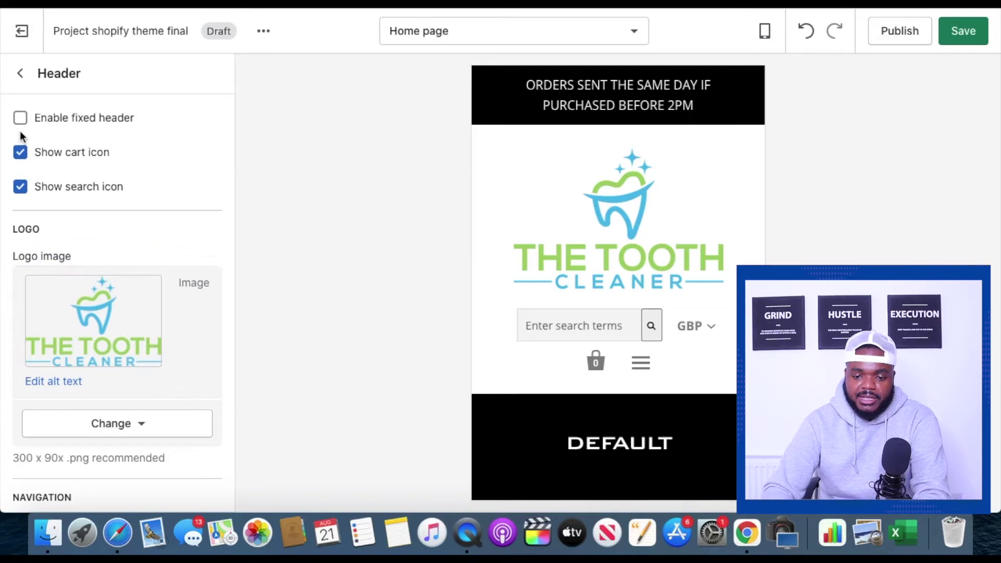
Turn the fixed header on and back off, leaving it disabled.
{"action": "left_click", "coordinate": [20, 117]}
{"action": "left_click", "coordinate": [105, 121]}
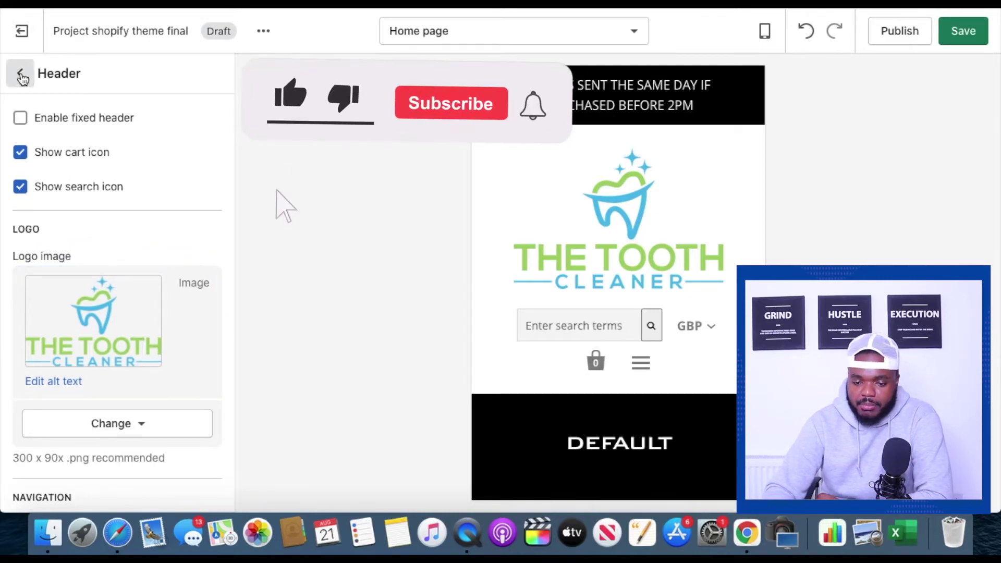
{"action": "left_click", "coordinate": [21, 76]}
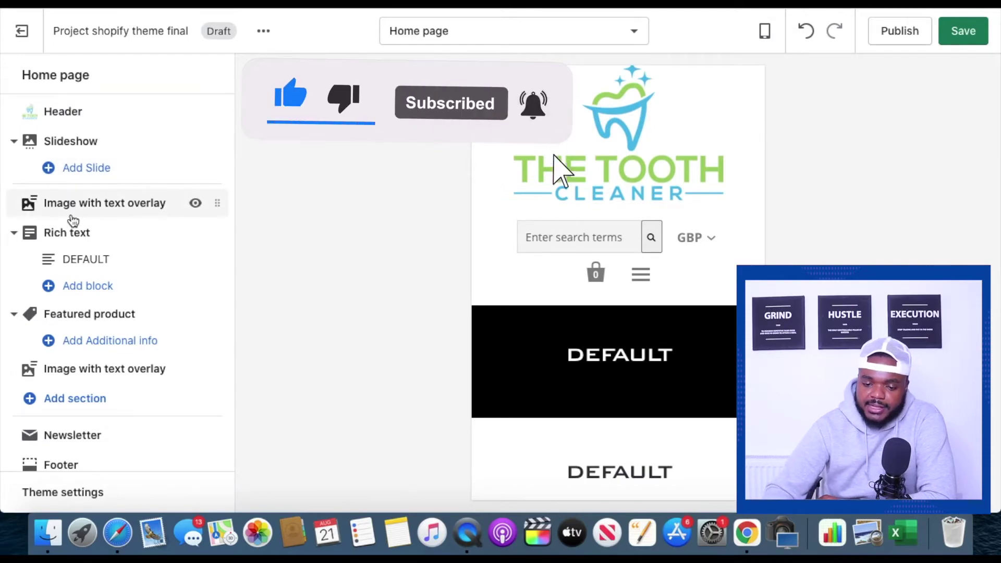
Set the toothbrush image as the Image with text overlay section's picture.
{"action": "left_click", "coordinate": [79, 214]}
{"action": "scroll", "coordinate": [105, 271], "scroll_direction": "down", "scroll_amount": 3}
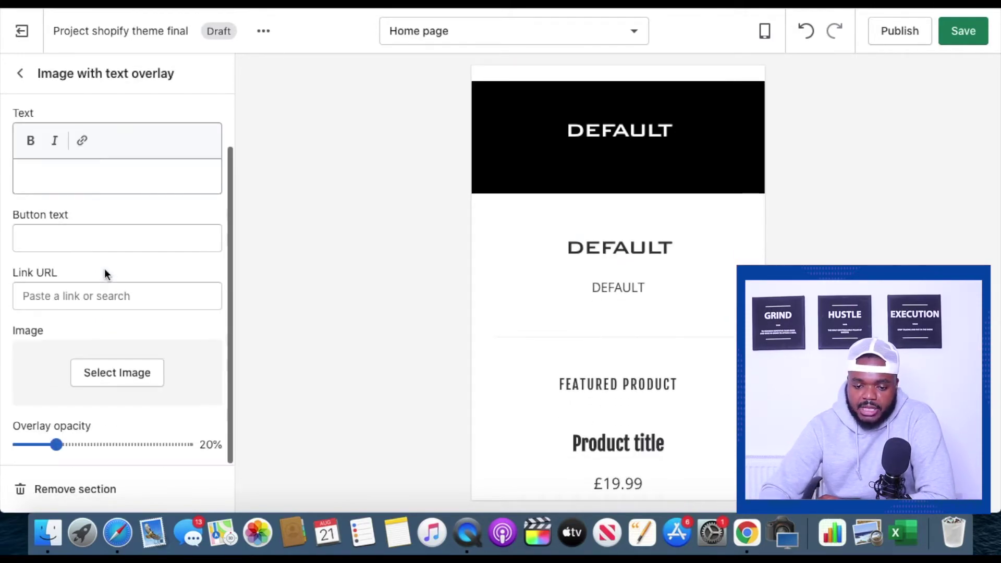
{"action": "left_click", "coordinate": [133, 377]}
{"action": "scroll", "coordinate": [593, 213], "scroll_direction": "up", "scroll_amount": 3}
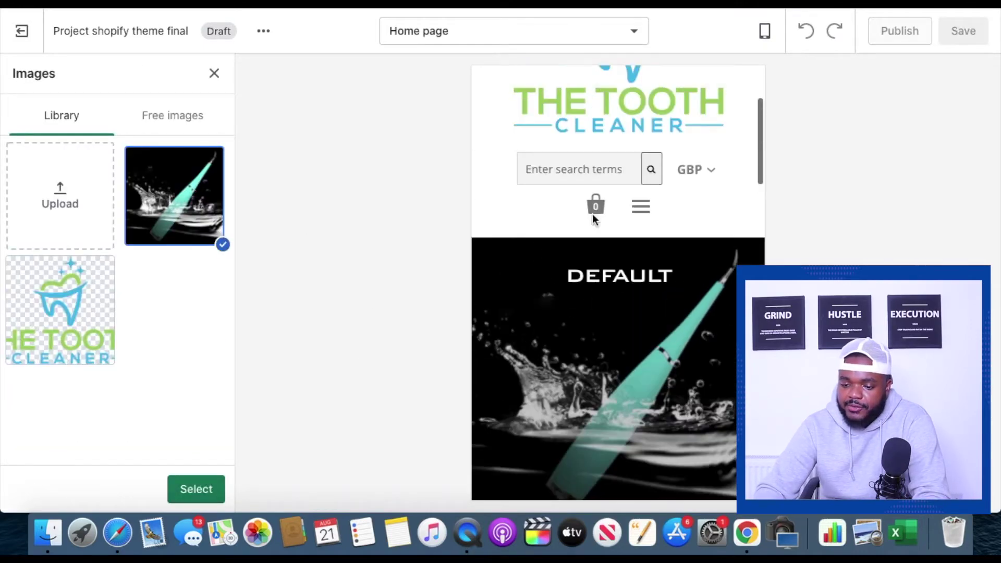
{"action": "scroll", "coordinate": [588, 219], "scroll_direction": "down", "scroll_amount": 2}
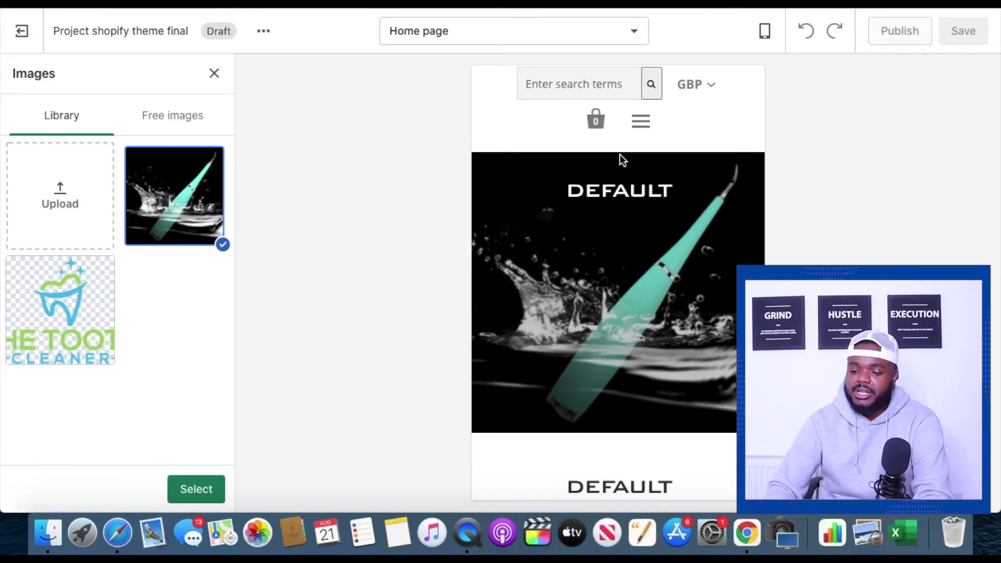
{"action": "scroll", "coordinate": [620, 155], "scroll_direction": "down", "scroll_amount": 2}
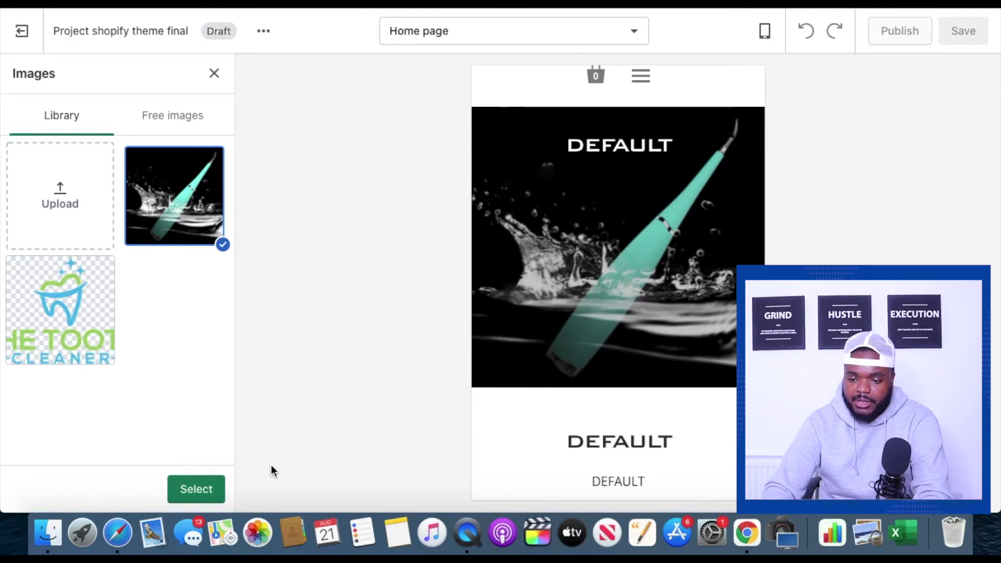
{"action": "left_click", "coordinate": [220, 489]}
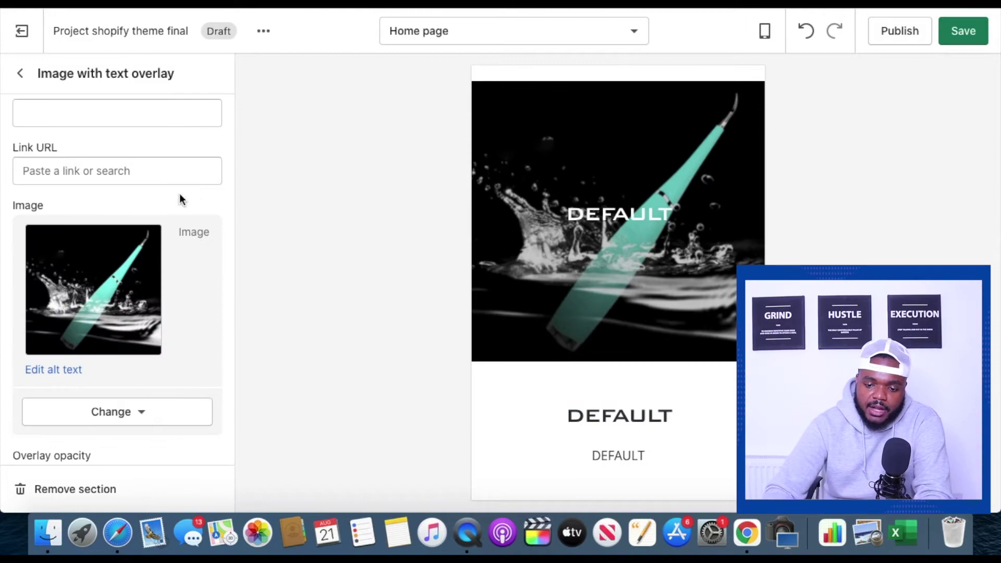
{"action": "scroll", "coordinate": [151, 309], "scroll_direction": "up", "scroll_amount": 5}
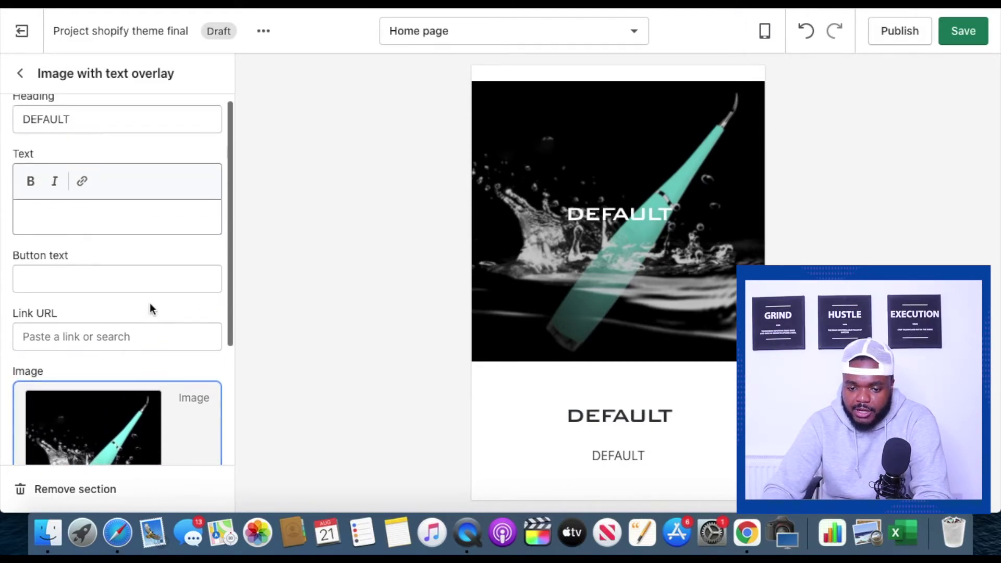
{"action": "scroll", "coordinate": [63, 209], "scroll_direction": "up", "scroll_amount": 1}
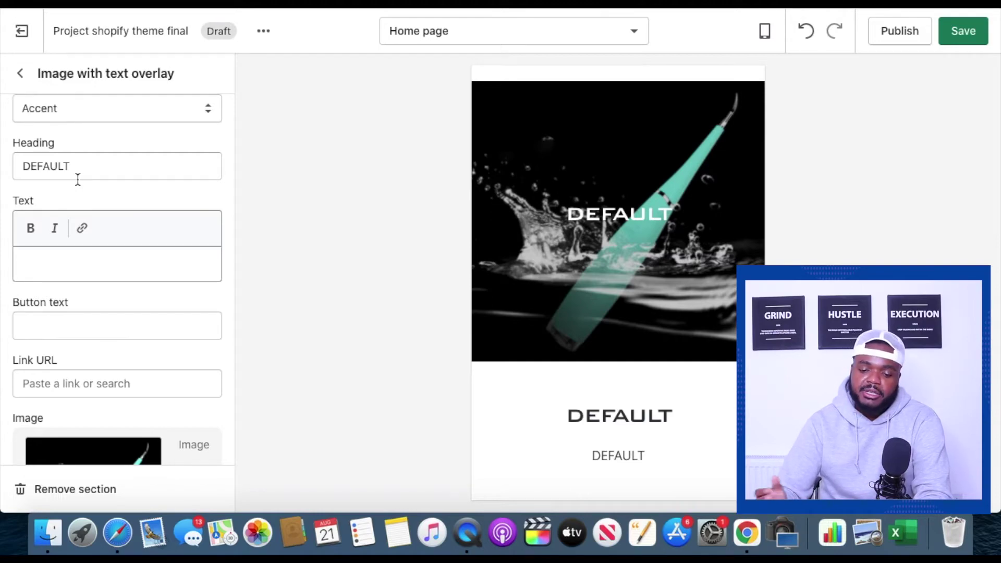
Replace the banner heading DEFAULT with ULTRASONIC TOOTH CLEANER and save.
{"action": "double_click", "coordinate": [69, 166]}
{"action": "type", "text": "ULTRASONIC TOOTH CLEANER"}
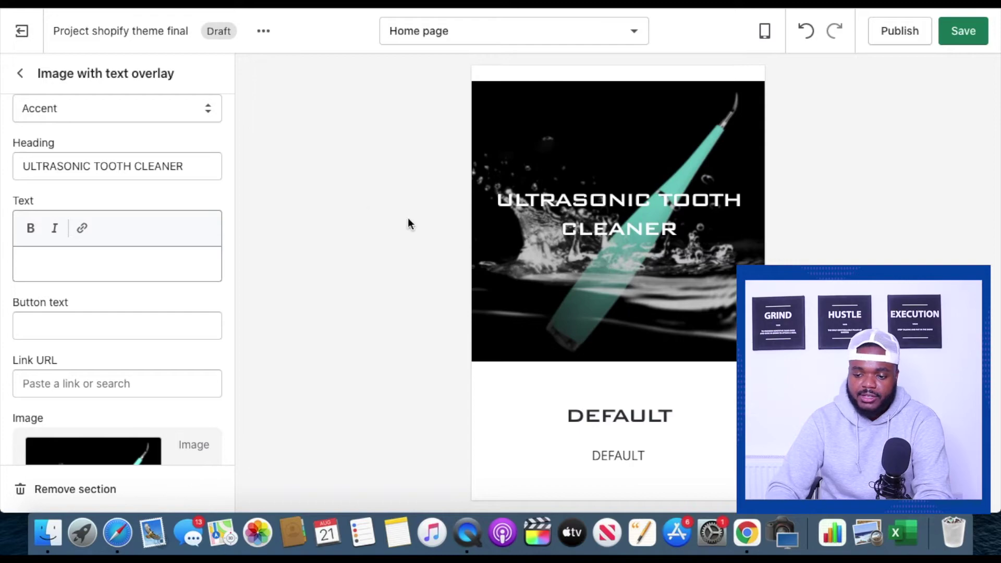
{"action": "scroll", "coordinate": [215, 194], "scroll_direction": "down", "scroll_amount": 4}
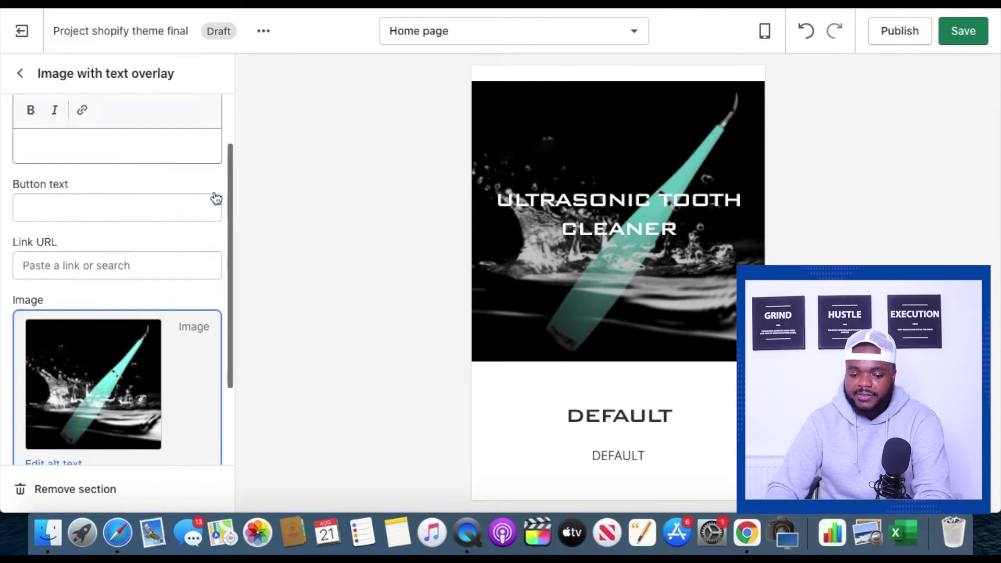
{"action": "scroll", "coordinate": [216, 198], "scroll_direction": "up", "scroll_amount": 5}
{"action": "left_click", "coordinate": [961, 36]}
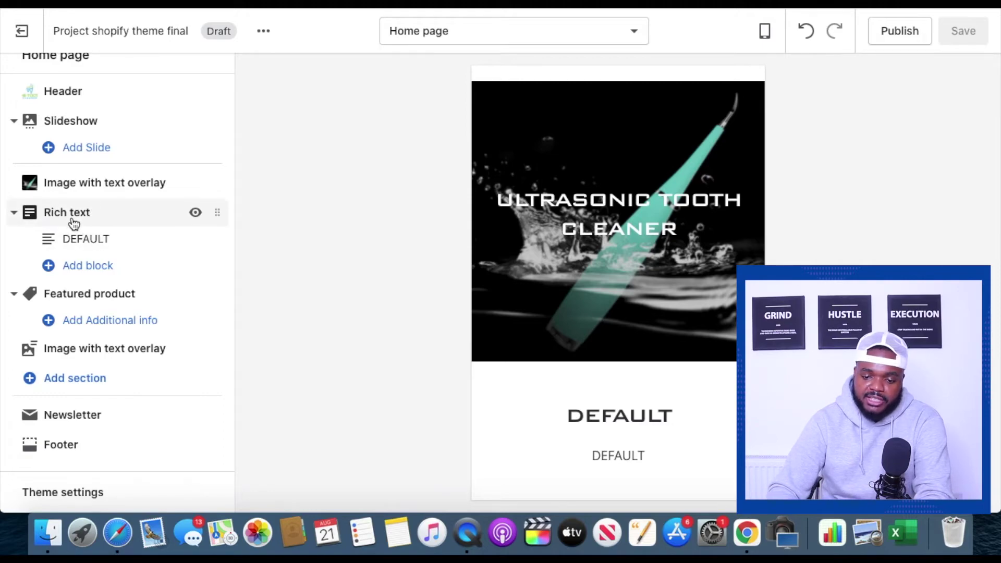
Replace the rich text block's DEFAULT text with the Tooth Cleaner description paragraph.
{"action": "left_click", "coordinate": [79, 245]}
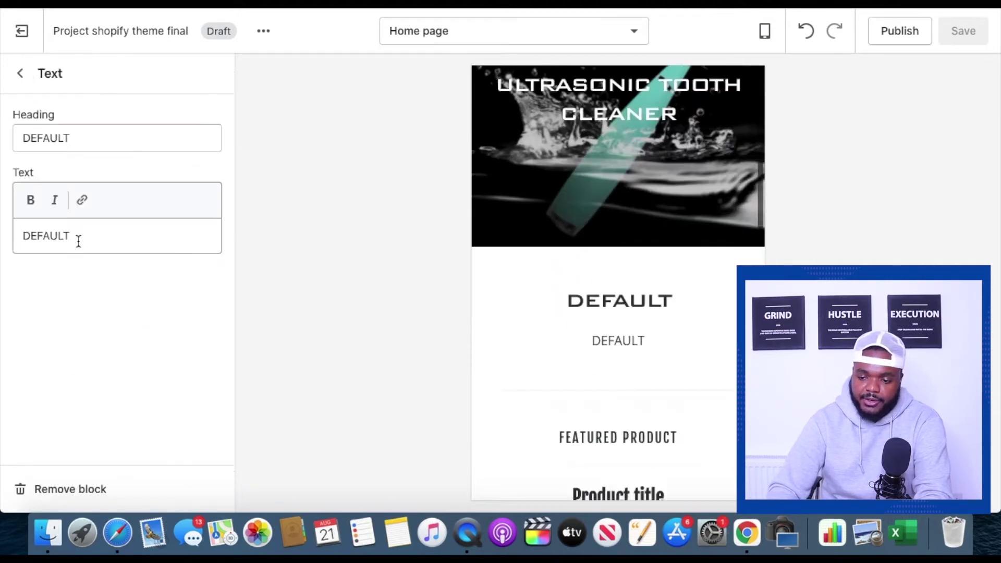
{"action": "double_click", "coordinate": [64, 237]}
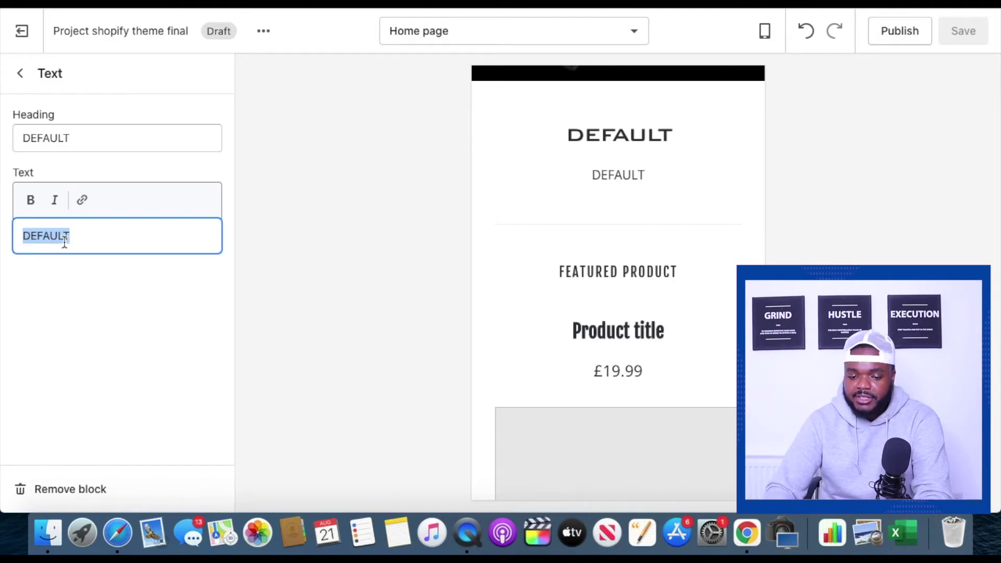
{"action": "type", "text": "Our newly designed Tooth Cleaner is the gadget you have been waiting for your whole life, we are focused on ensuring our Ultrasonic Tooth Cleaner is the best on the market with new and improved technology to get rid of those stains"}
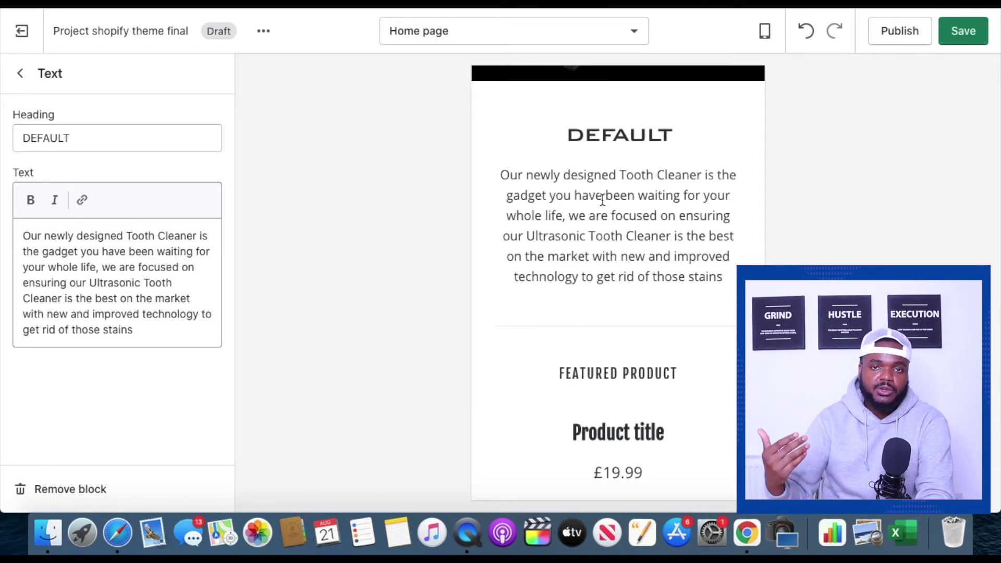
{"action": "scroll", "coordinate": [680, 201], "scroll_direction": "up", "scroll_amount": 5}
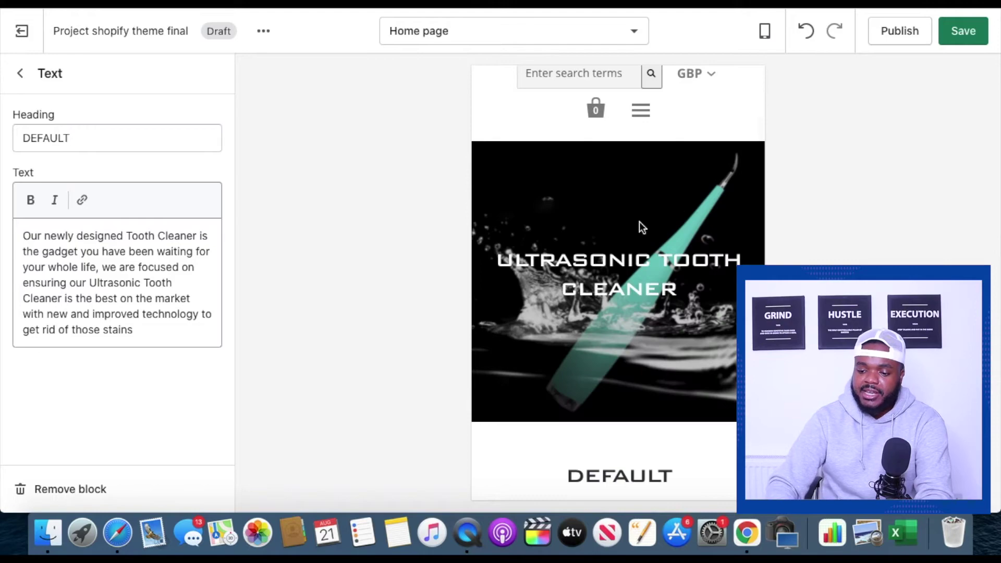
{"action": "scroll", "coordinate": [637, 242], "scroll_direction": "down", "scroll_amount": 8}
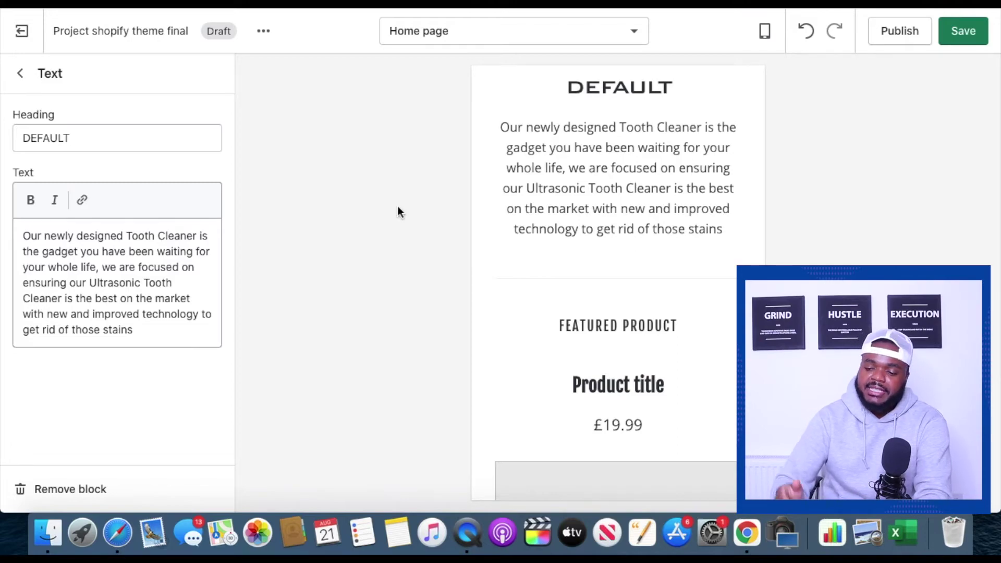
Delete the rich text heading DEFAULT and save the changes.
{"action": "double_click", "coordinate": [49, 137]}
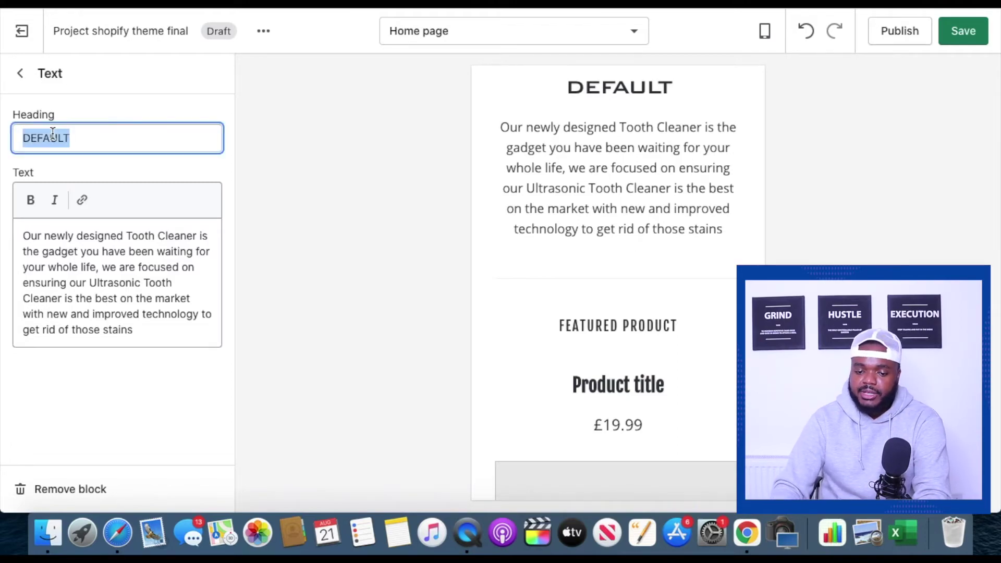
{"action": "key", "text": "BackSpace"}
{"action": "left_click", "coordinate": [963, 30]}
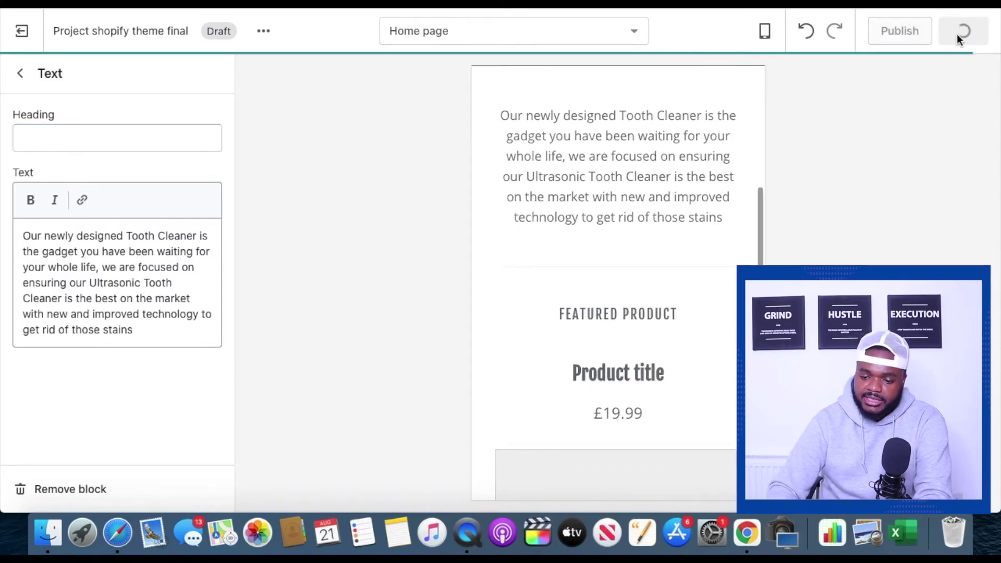
{"action": "left_click", "coordinate": [16, 74]}
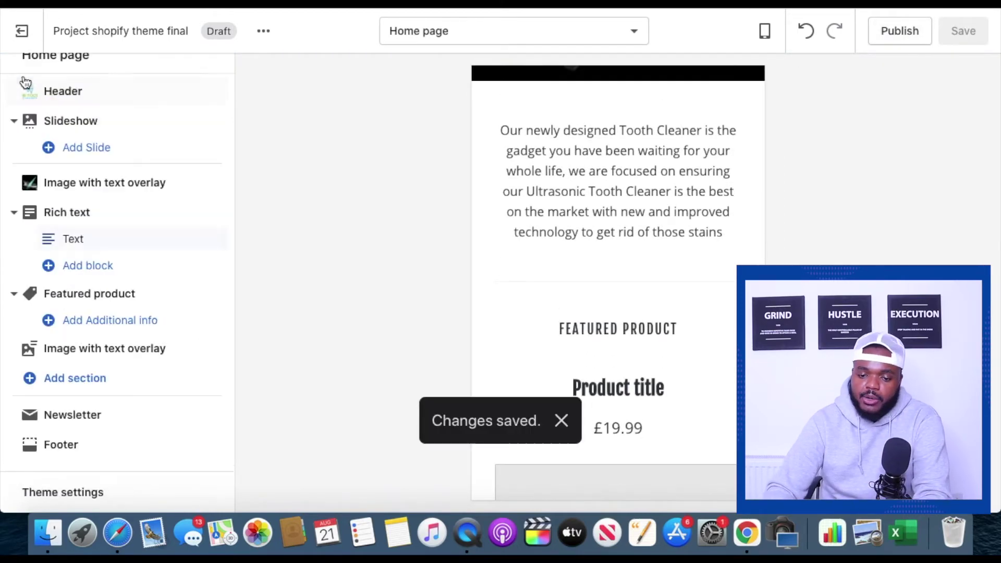
{"action": "left_click", "coordinate": [94, 293]}
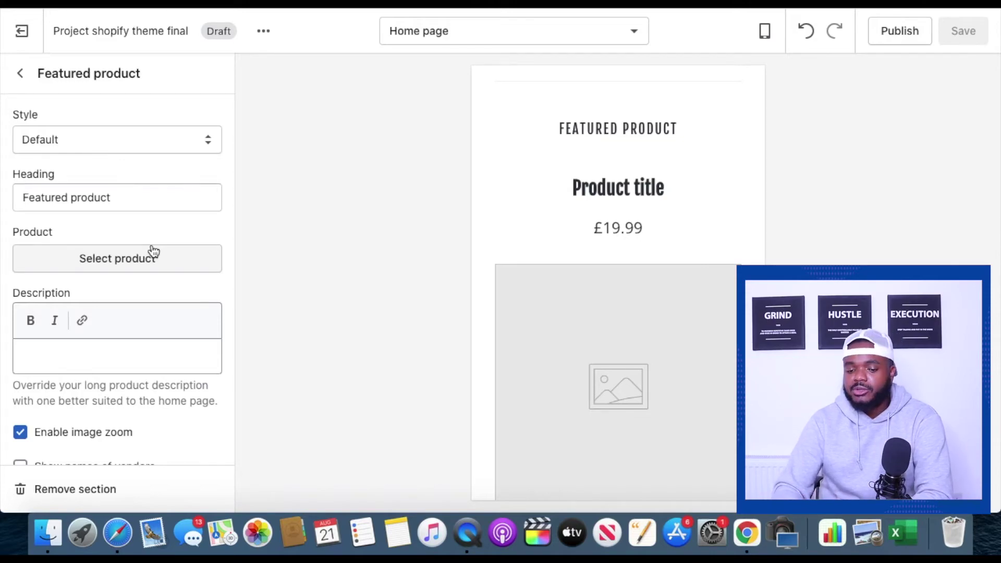
Feature the Ultrasonic Tooth Cleaner (£24.99) and check its pink and teal variant images.
{"action": "scroll", "coordinate": [151, 252], "scroll_direction": "down", "scroll_amount": 1}
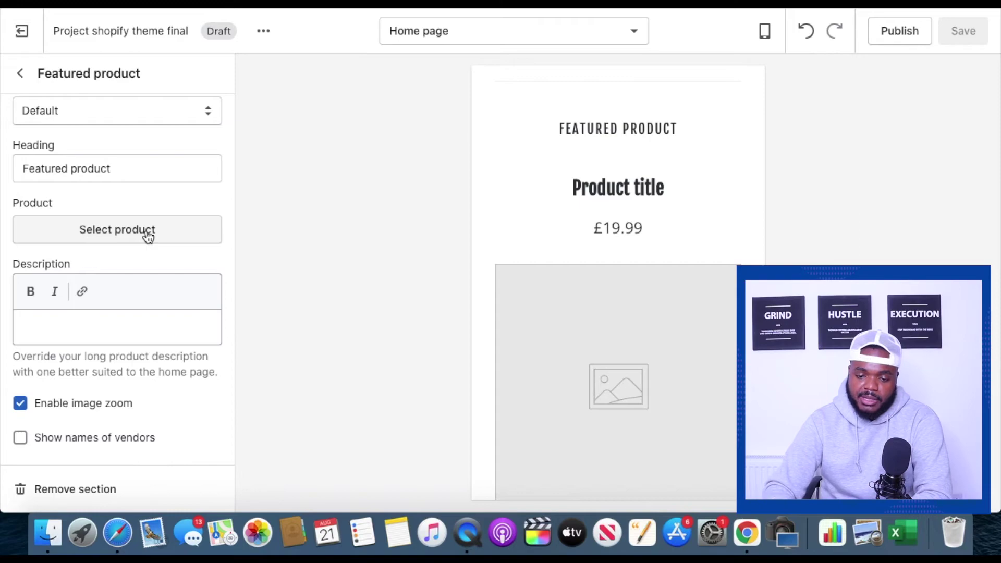
{"action": "left_click", "coordinate": [148, 236]}
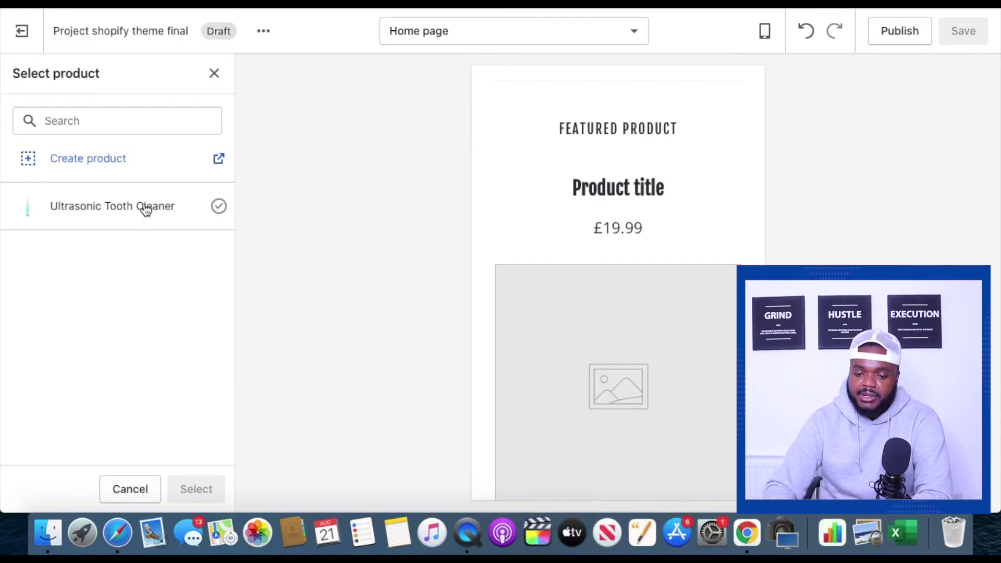
{"action": "left_click", "coordinate": [145, 207]}
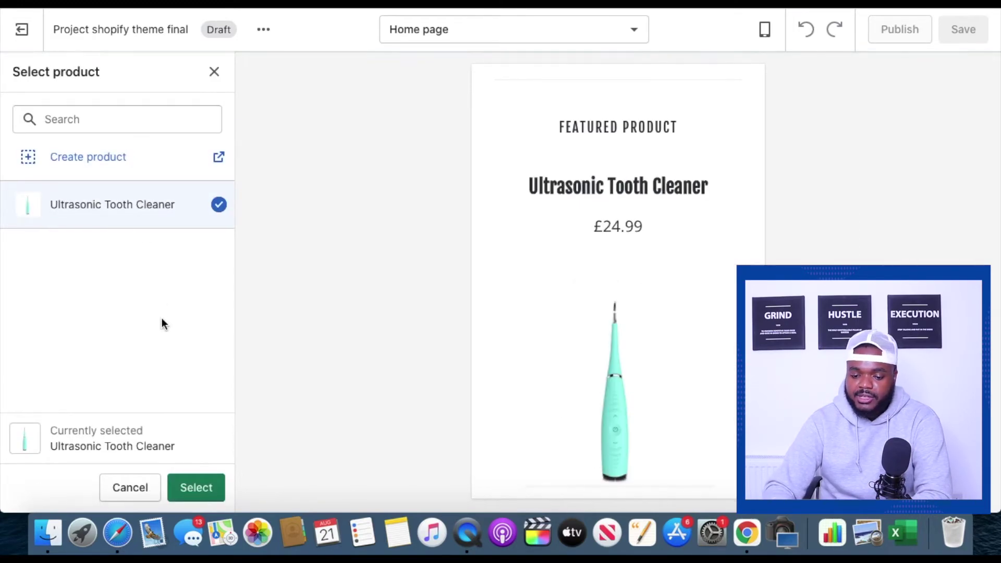
{"action": "left_click", "coordinate": [196, 489]}
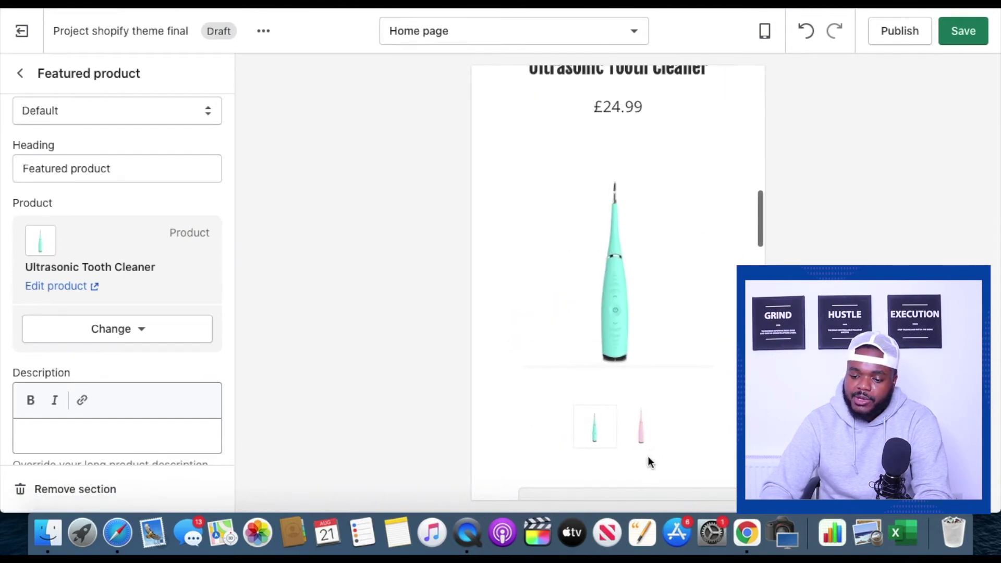
{"action": "left_click", "coordinate": [644, 436]}
{"action": "left_click", "coordinate": [595, 431]}
{"action": "scroll", "coordinate": [599, 433], "scroll_direction": "down", "scroll_amount": 1}
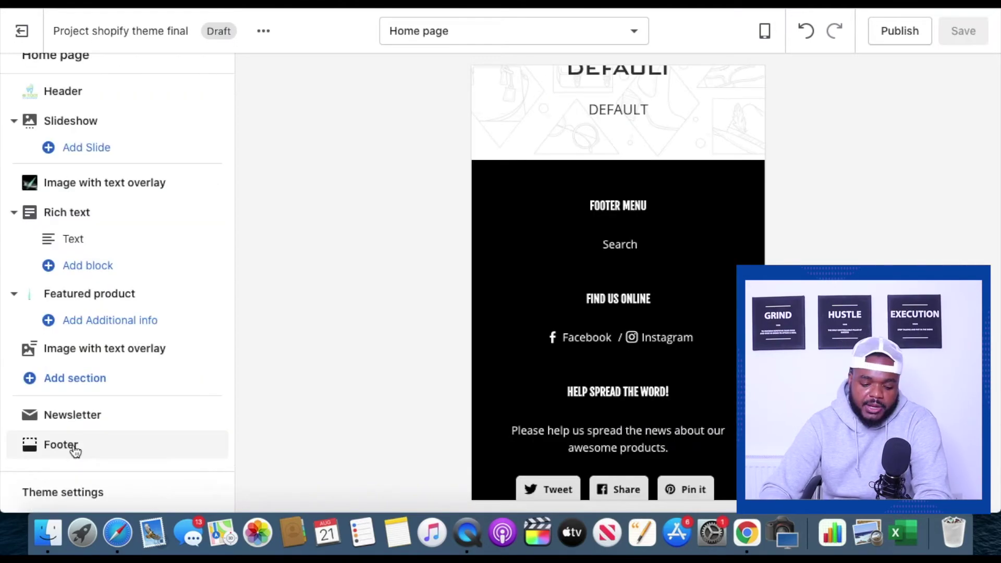
{"action": "left_click", "coordinate": [74, 448]}
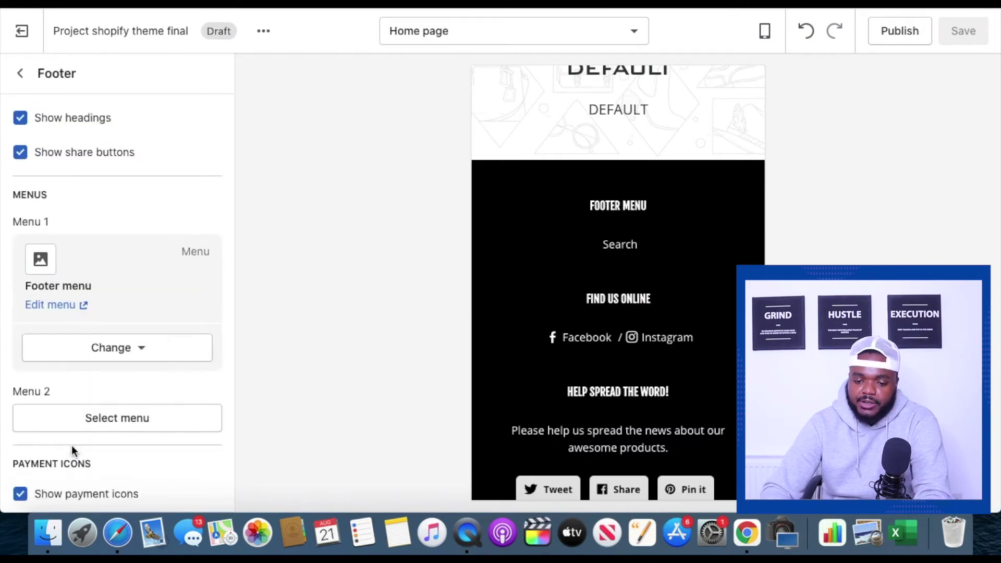
{"action": "scroll", "coordinate": [145, 266], "scroll_direction": "down", "scroll_amount": 2}
{"action": "left_click", "coordinate": [103, 479]}
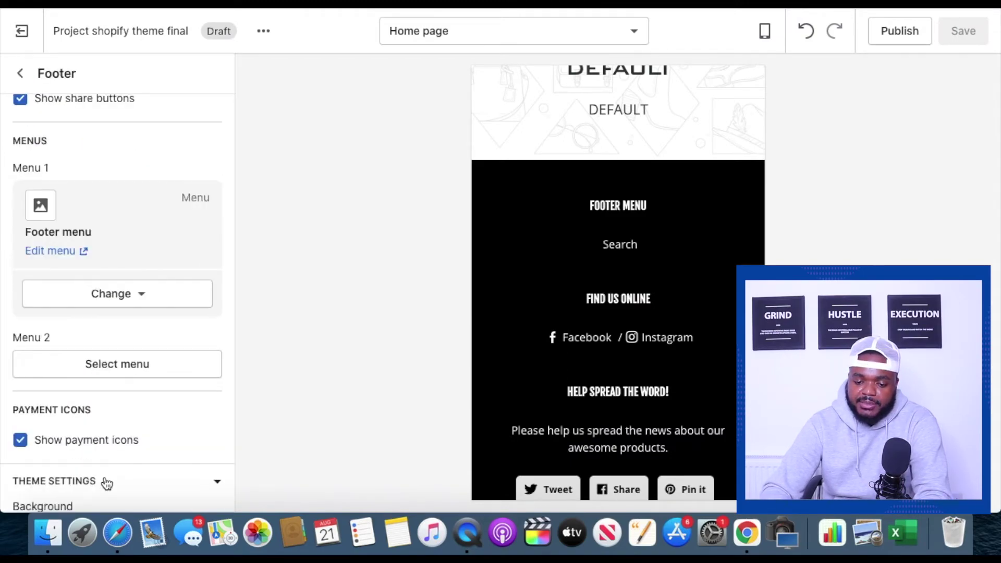
{"action": "scroll", "coordinate": [107, 479], "scroll_direction": "down", "scroll_amount": 3}
{"action": "scroll", "coordinate": [107, 479], "scroll_direction": "down", "scroll_amount": 5}
{"action": "left_click", "coordinate": [169, 261]}
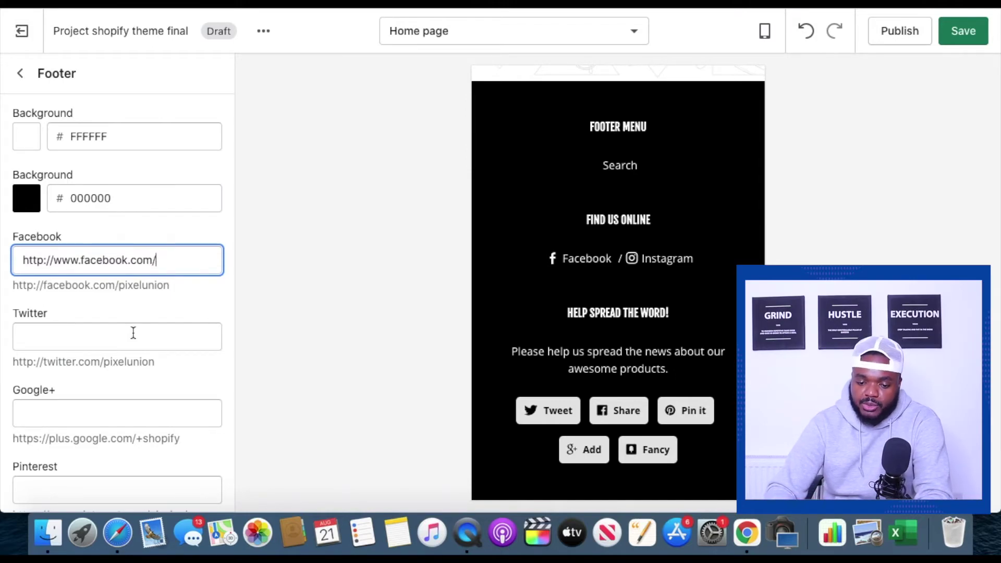
{"action": "scroll", "coordinate": [132, 332], "scroll_direction": "down", "scroll_amount": 2}
{"action": "scroll", "coordinate": [132, 332], "scroll_direction": "down", "scroll_amount": 2}
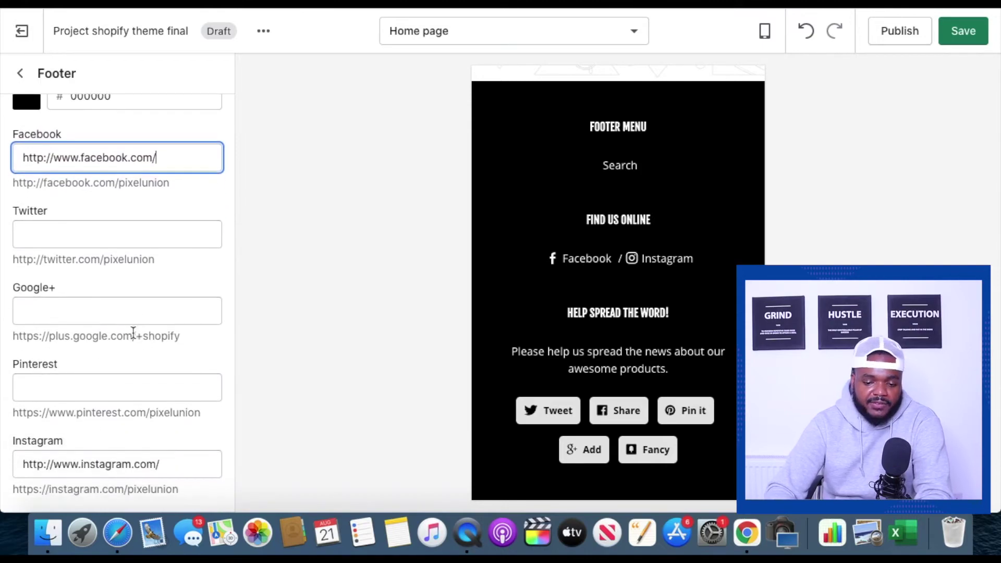
{"action": "scroll", "coordinate": [134, 332], "scroll_direction": "down", "scroll_amount": 6}
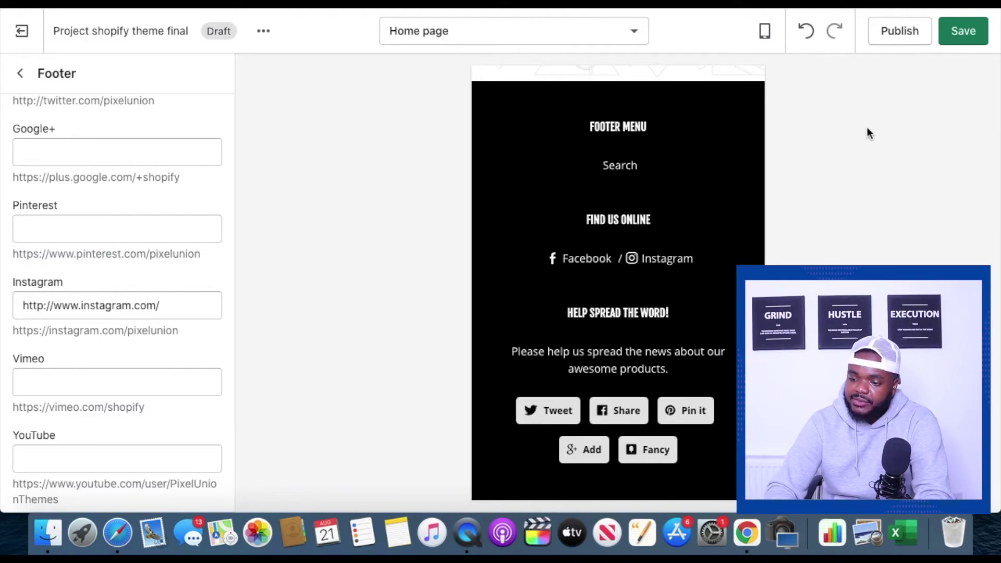
{"action": "left_click", "coordinate": [959, 35]}
{"action": "scroll", "coordinate": [578, 302], "scroll_direction": "down", "scroll_amount": 15}
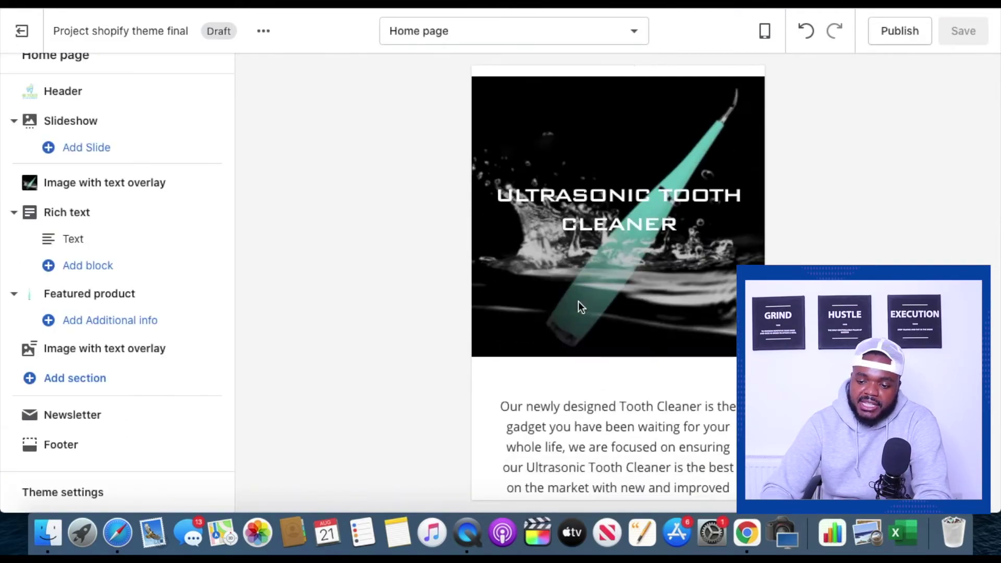
Clear the DEFAULT subtext from the lower image-with-text-overlay section.
{"action": "scroll", "coordinate": [578, 301], "scroll_direction": "down", "scroll_amount": 7}
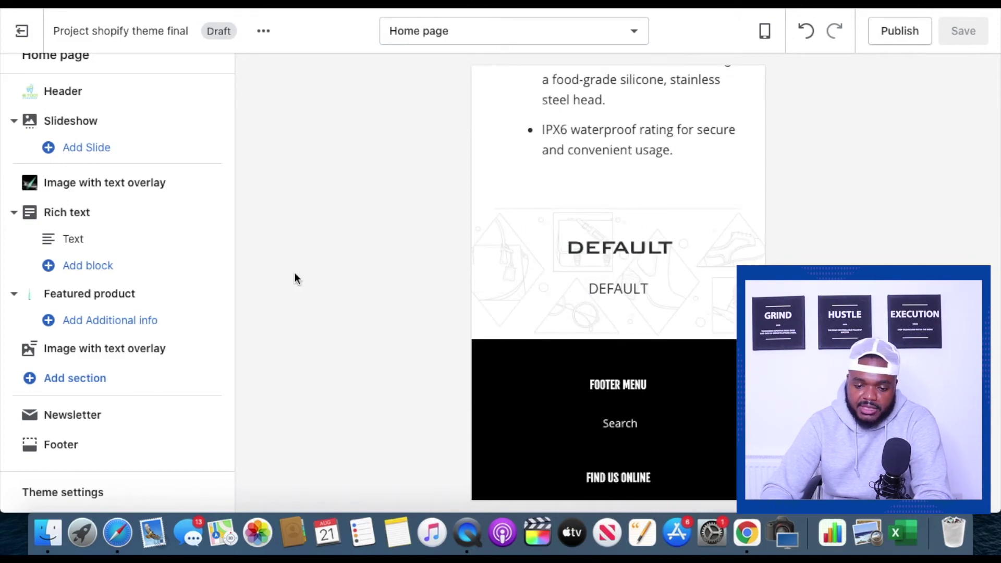
{"action": "left_click", "coordinate": [86, 355]}
{"action": "key", "text": "ctrl+a"}
{"action": "key", "text": "BackSpace"}
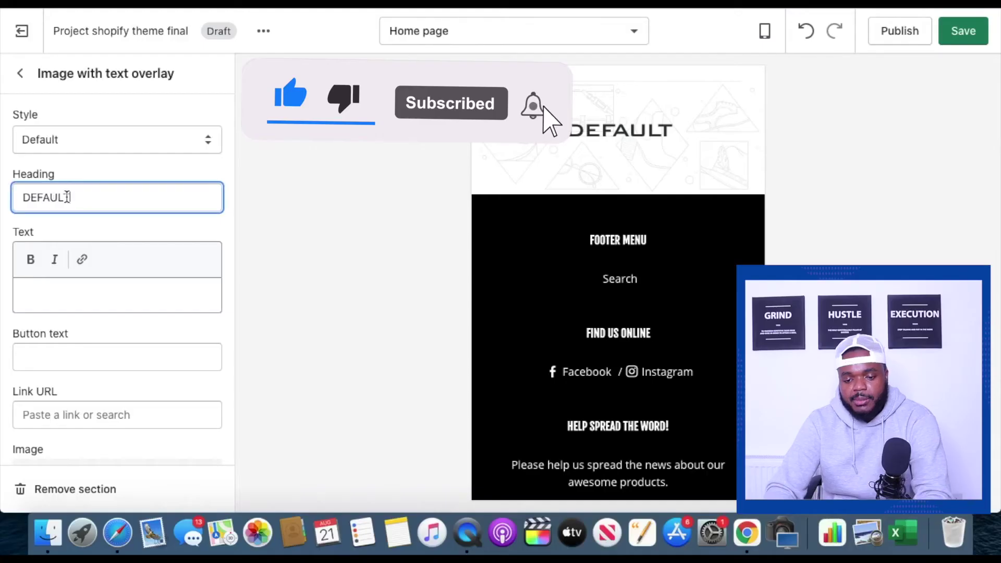
Change the overlay heading to 'Get the Smile You Deserve'.
{"action": "double_click", "coordinate": [67, 197]}
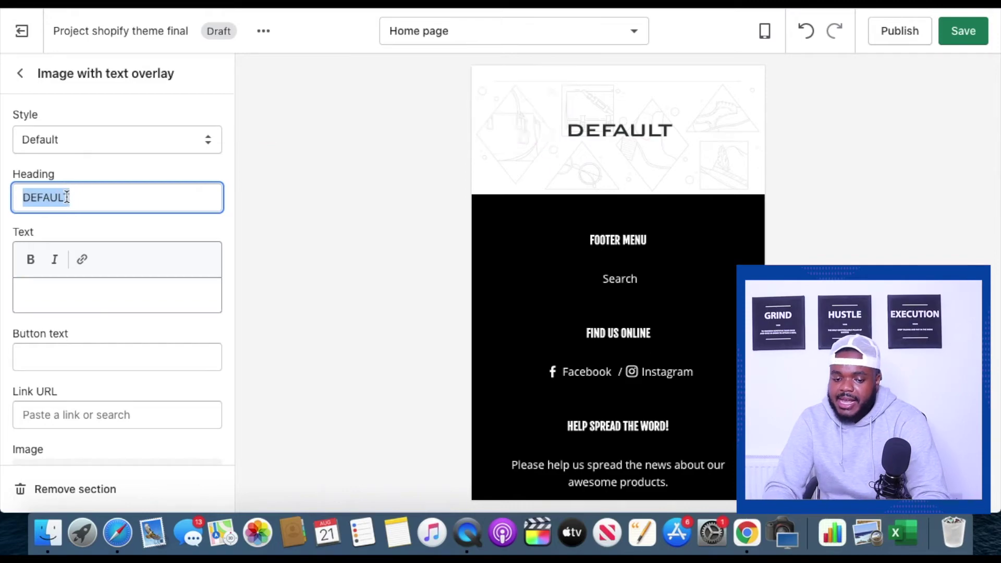
{"action": "type", "text": "Get the Smile You Deserve"}
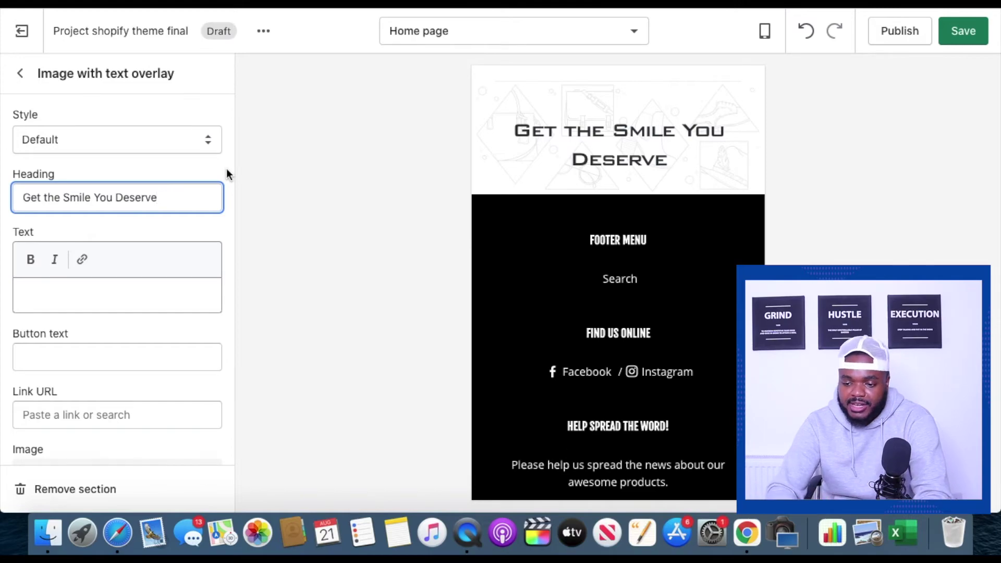
{"action": "scroll", "coordinate": [99, 228], "scroll_direction": "down", "scroll_amount": 5}
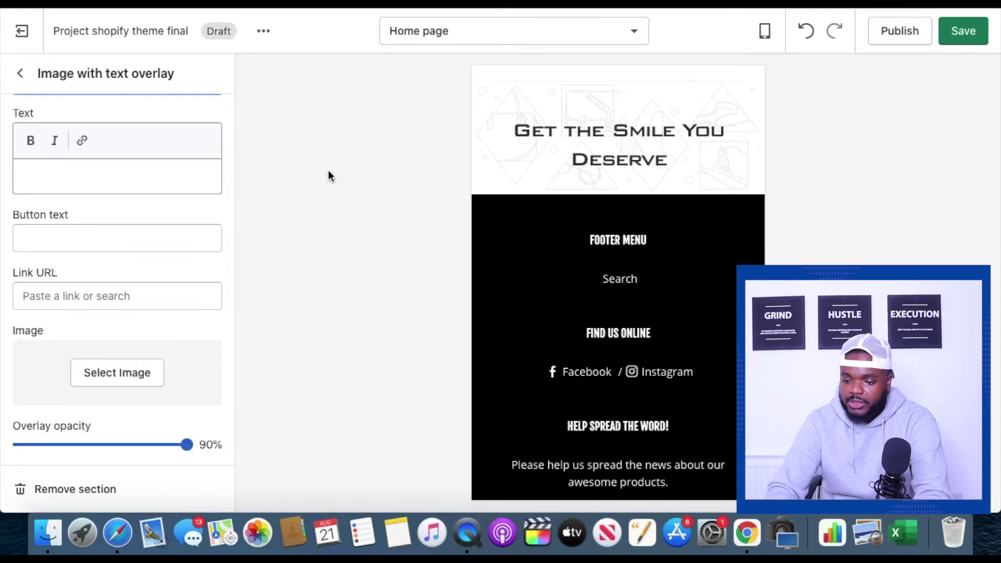
{"action": "left_click", "coordinate": [121, 385]}
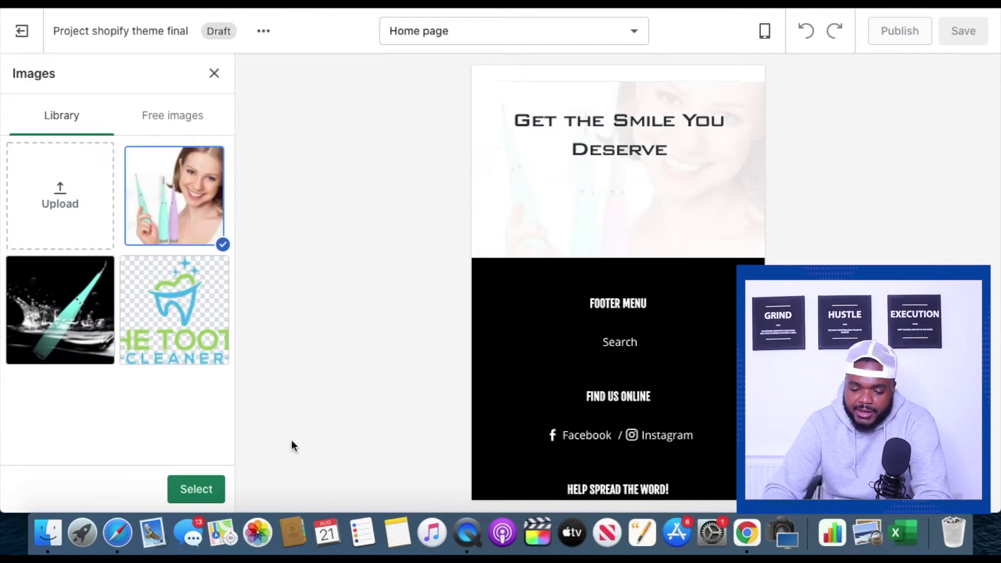
Use the smiling woman photo as the banner image at 80% overlay opacity, and save.
{"action": "left_click", "coordinate": [196, 489]}
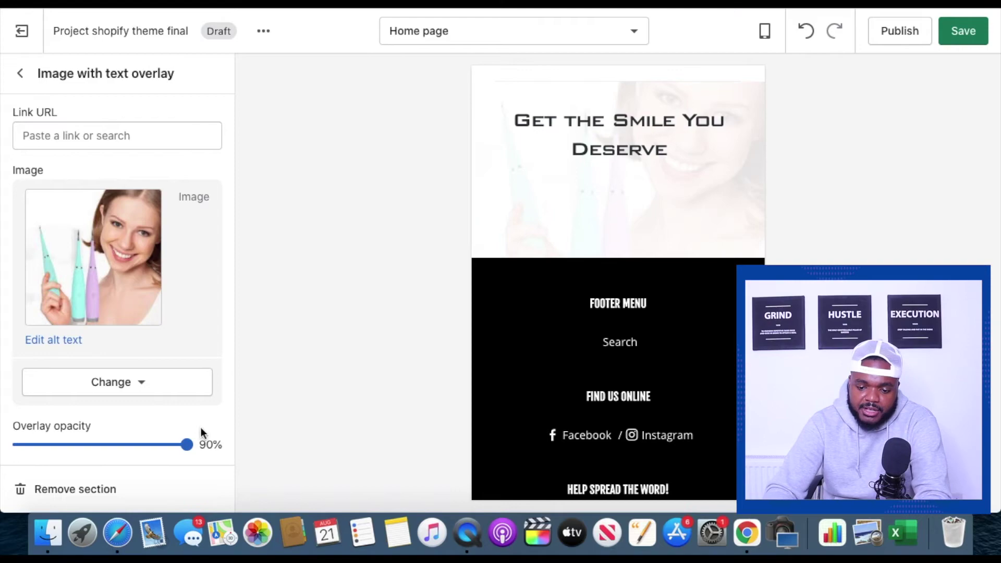
{"action": "left_click_drag", "start_coordinate": [186, 445], "coordinate": [7, 459]}
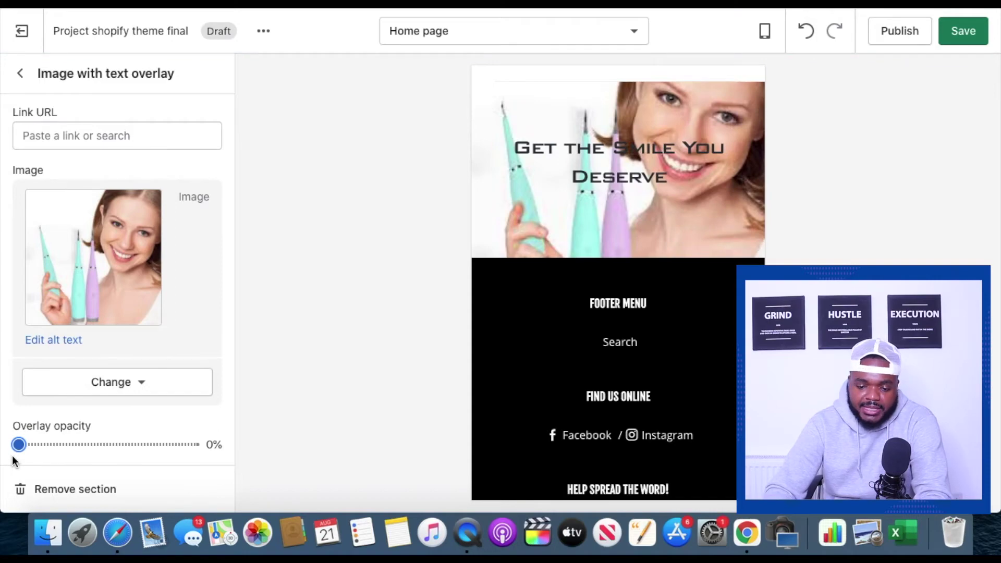
{"action": "left_click", "coordinate": [151, 446]}
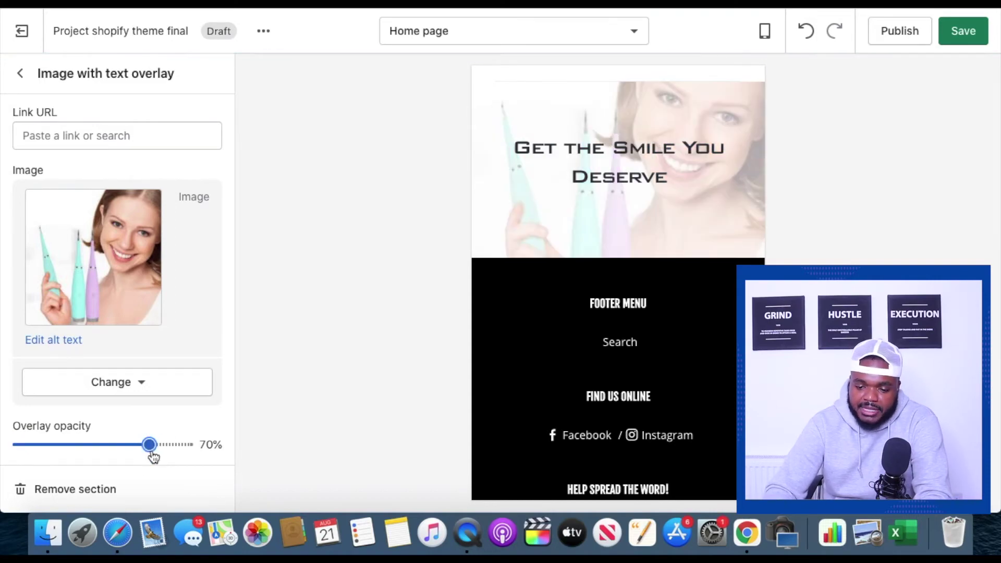
{"action": "left_click_drag", "start_coordinate": [151, 445], "coordinate": [168, 445]}
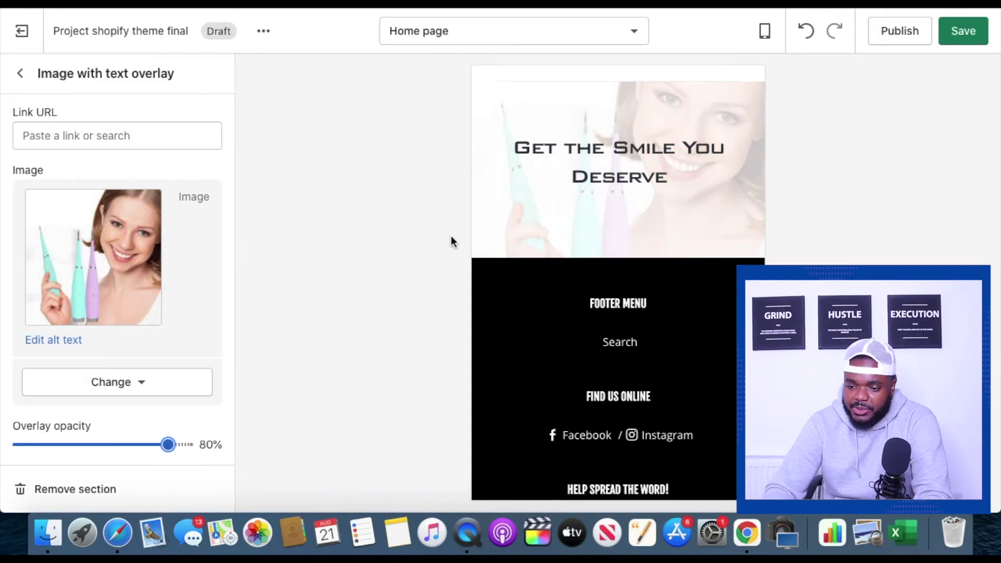
{"action": "scroll", "coordinate": [581, 223], "scroll_direction": "up", "scroll_amount": 2}
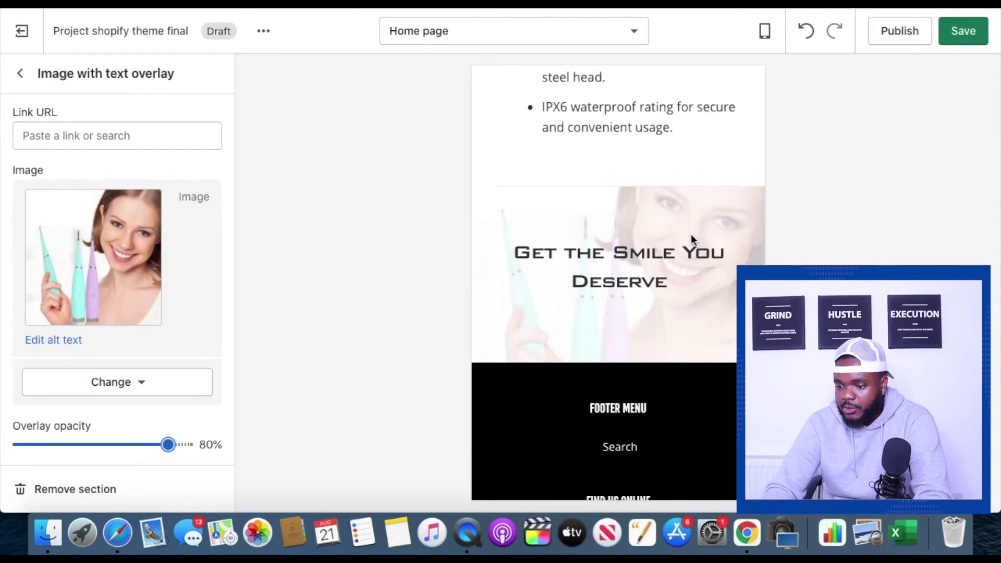
{"action": "left_click", "coordinate": [962, 35]}
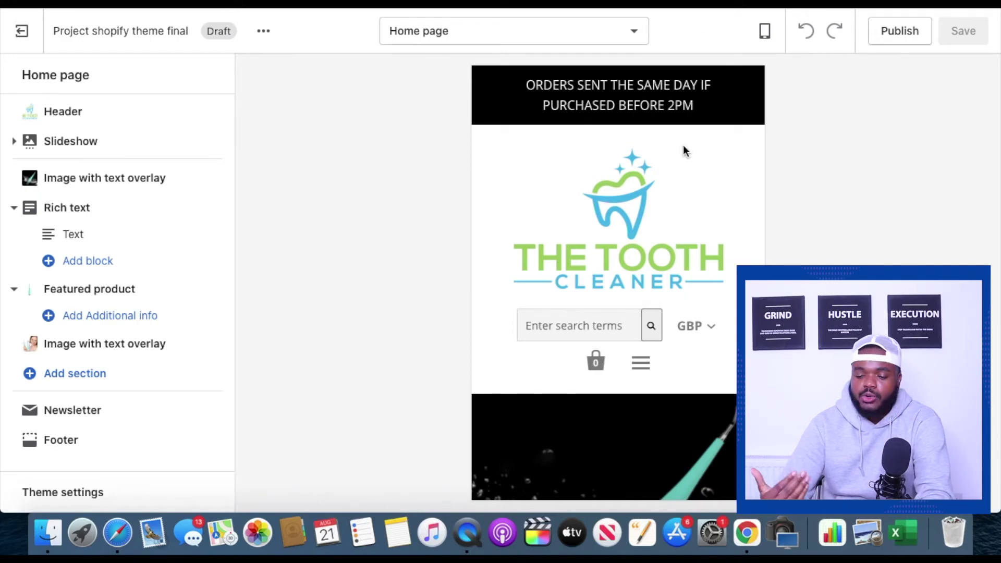
Scroll the home page preview down to the footer's Search link, social links and sharing buttons.
{"action": "scroll", "coordinate": [683, 145], "scroll_direction": "down", "scroll_amount": 5}
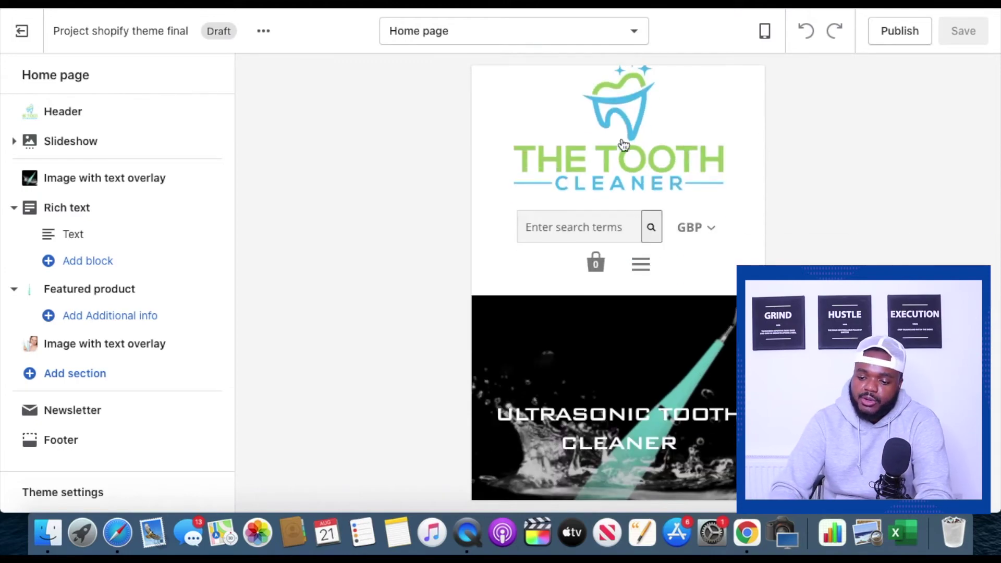
{"action": "scroll", "coordinate": [626, 323], "scroll_direction": "down", "scroll_amount": 3}
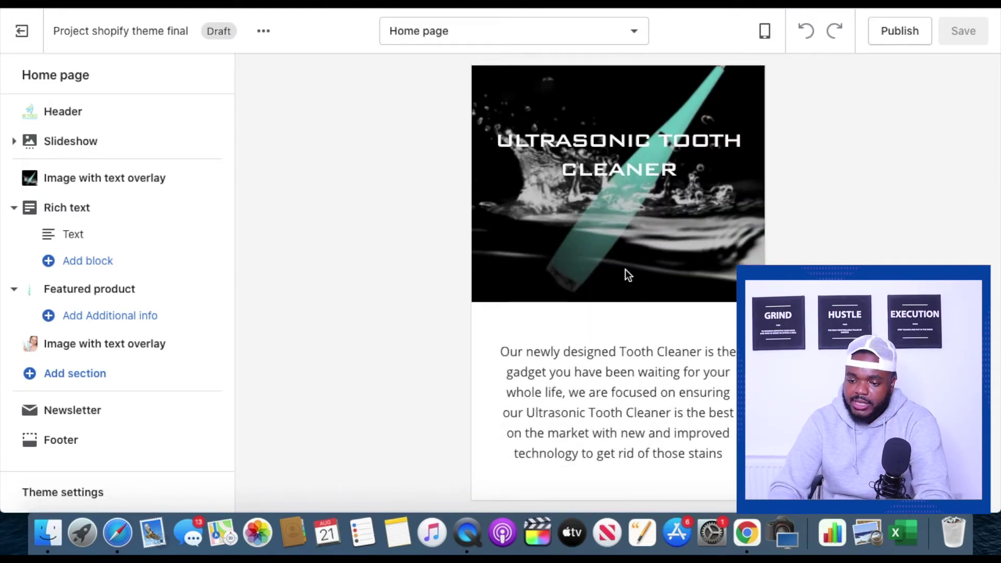
{"action": "scroll", "coordinate": [631, 250], "scroll_direction": "up", "scroll_amount": 1}
{"action": "scroll", "coordinate": [643, 191], "scroll_direction": "down", "scroll_amount": 6}
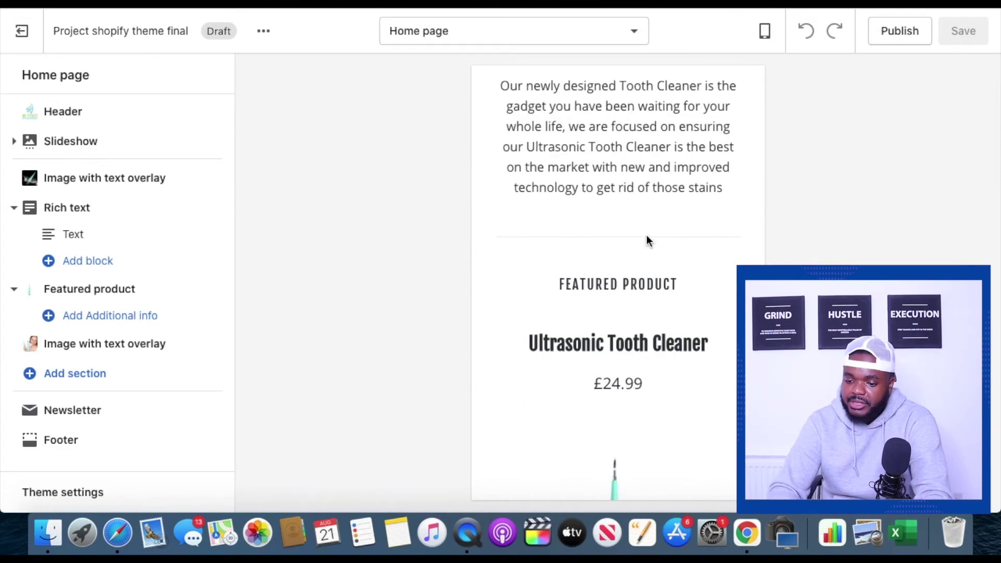
{"action": "scroll", "coordinate": [581, 230], "scroll_direction": "down", "scroll_amount": 2}
{"action": "scroll", "coordinate": [575, 331], "scroll_direction": "down", "scroll_amount": 3}
{"action": "scroll", "coordinate": [659, 307], "scroll_direction": "down", "scroll_amount": 5}
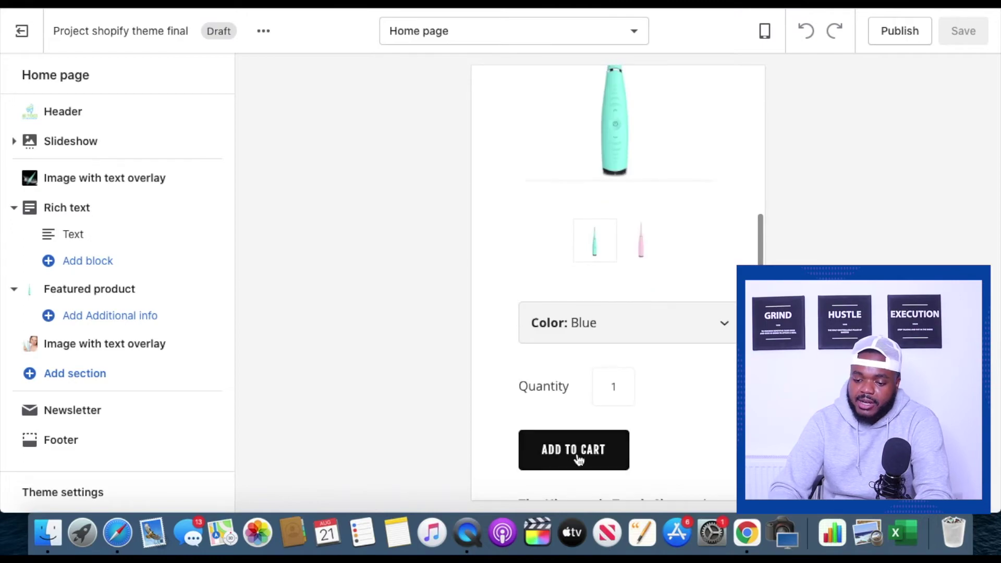
{"action": "scroll", "coordinate": [577, 458], "scroll_direction": "down", "scroll_amount": 15}
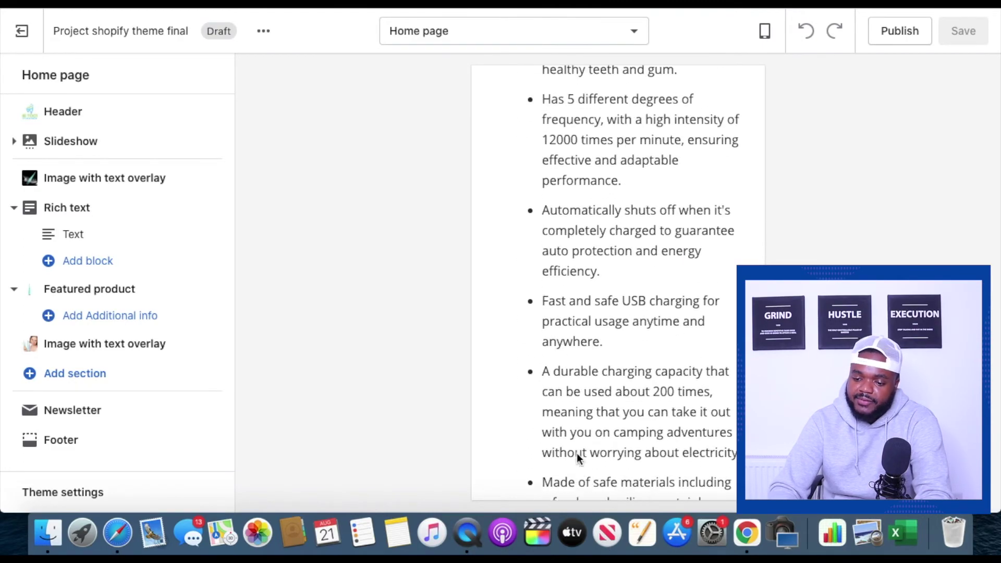
{"action": "scroll", "coordinate": [578, 452], "scroll_direction": "down", "scroll_amount": 7}
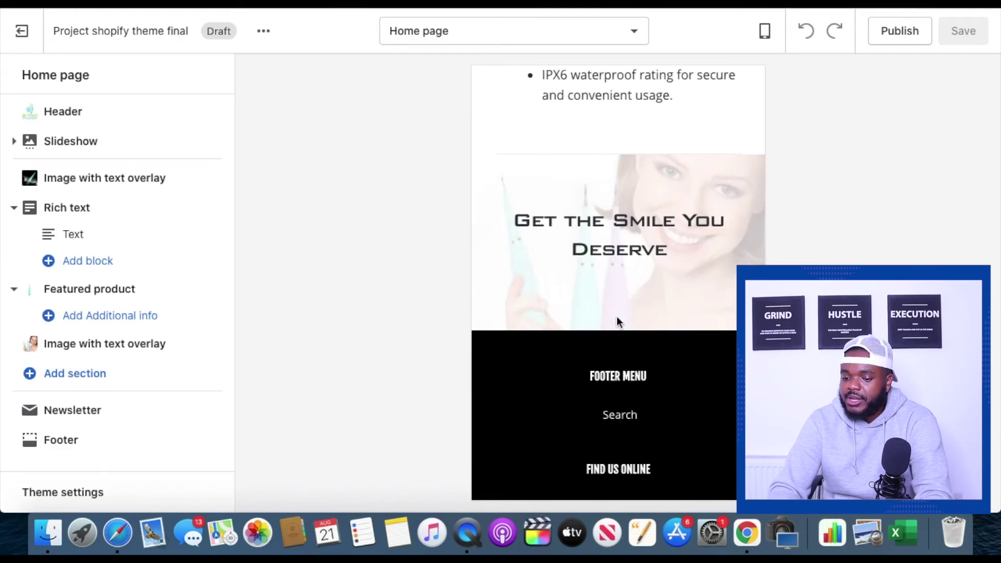
{"action": "scroll", "coordinate": [663, 340], "scroll_direction": "down", "scroll_amount": 3}
{"action": "scroll", "coordinate": [634, 211], "scroll_direction": "down", "scroll_amount": 2}
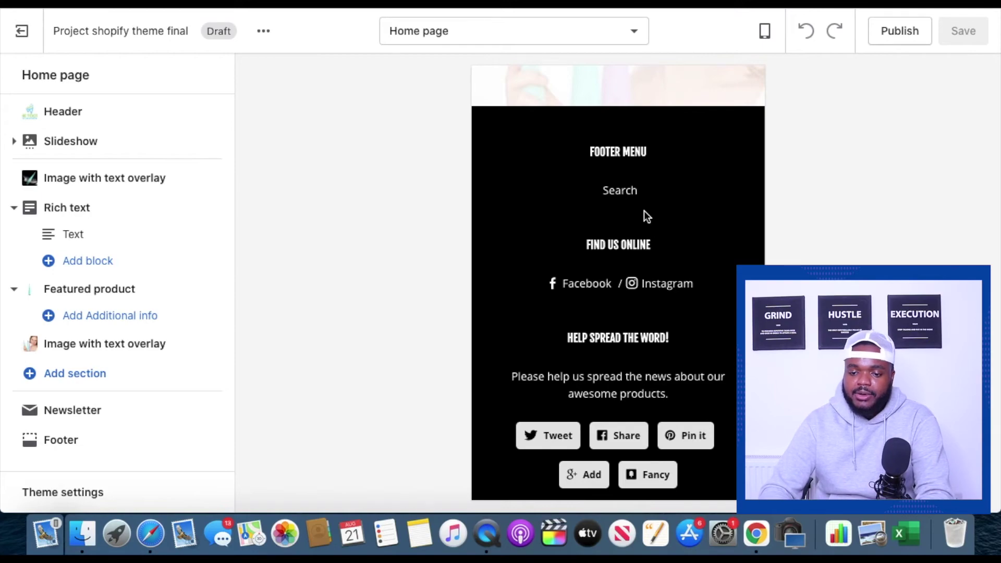
Leave the theme editor and go to the store Settings.
{"action": "left_click", "coordinate": [23, 34]}
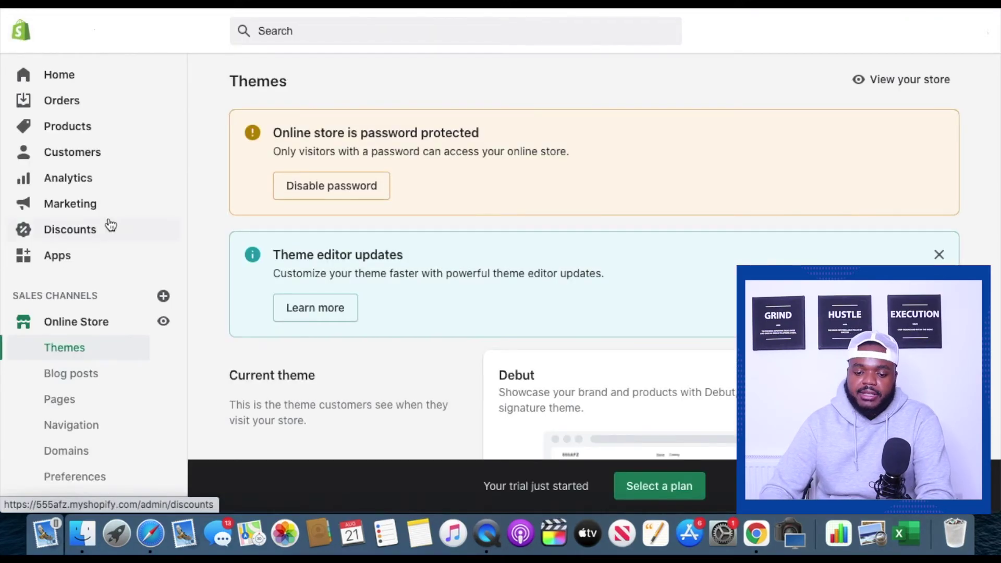
{"action": "scroll", "coordinate": [108, 218], "scroll_direction": "down", "scroll_amount": 2}
{"action": "left_click", "coordinate": [63, 488]}
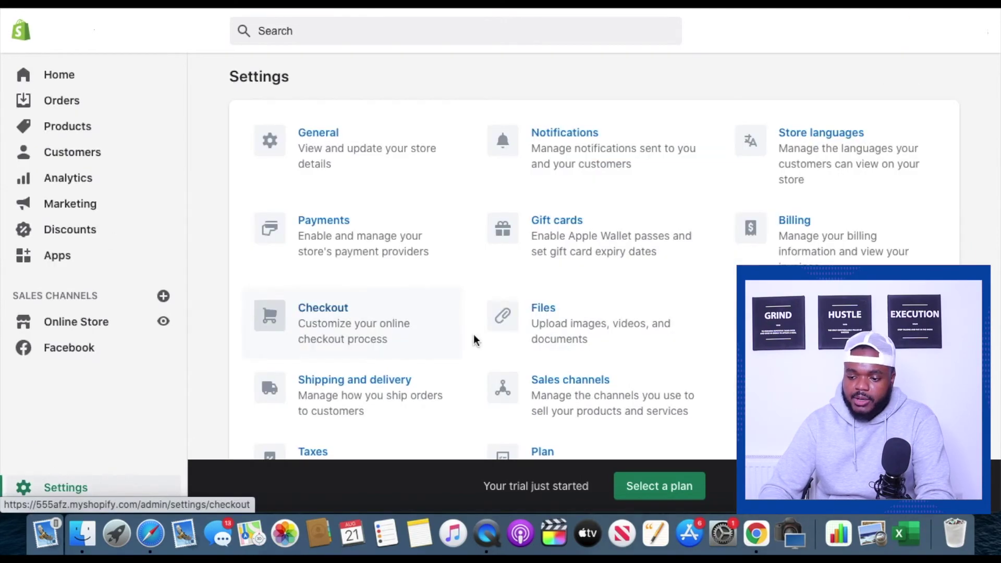
{"action": "scroll", "coordinate": [576, 323], "scroll_direction": "down", "scroll_amount": 3}
Open Legal settings and review the empty Refund, Privacy, Terms of service and Shipping policy editors.
{"action": "left_click", "coordinate": [800, 245]}
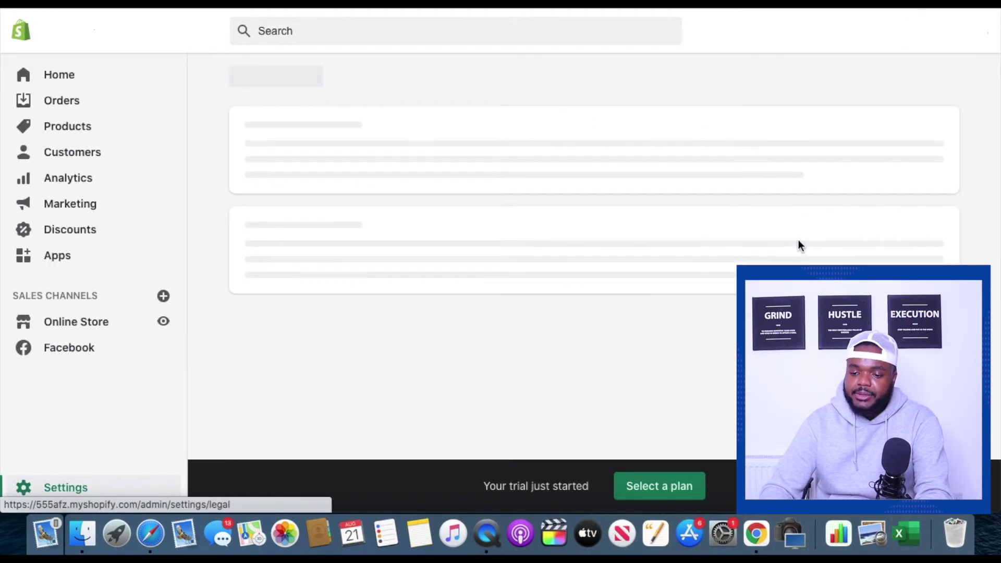
{"action": "scroll", "coordinate": [490, 158], "scroll_direction": "down", "scroll_amount": 2}
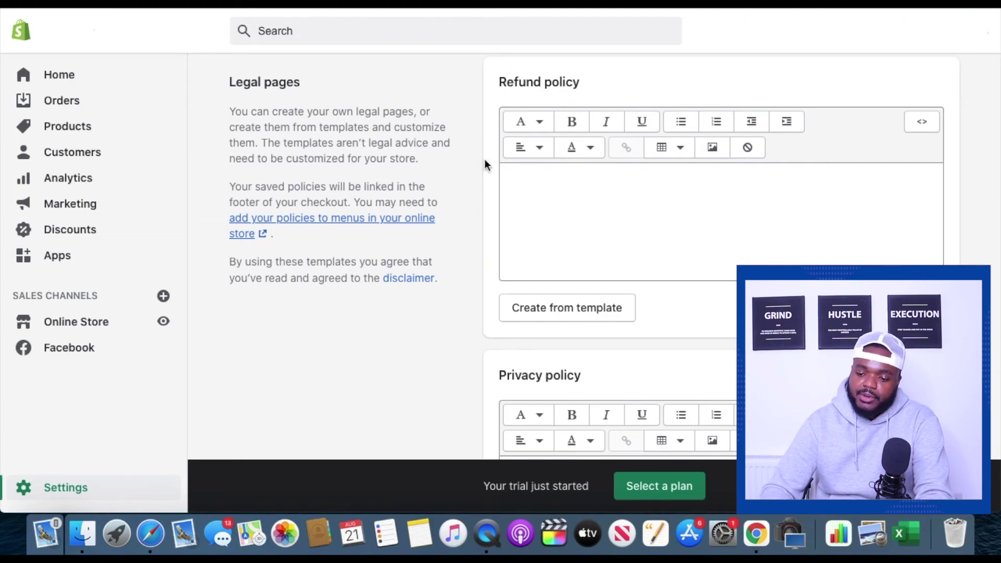
{"action": "scroll", "coordinate": [484, 158], "scroll_direction": "down", "scroll_amount": 4}
{"action": "scroll", "coordinate": [570, 191], "scroll_direction": "down", "scroll_amount": 3}
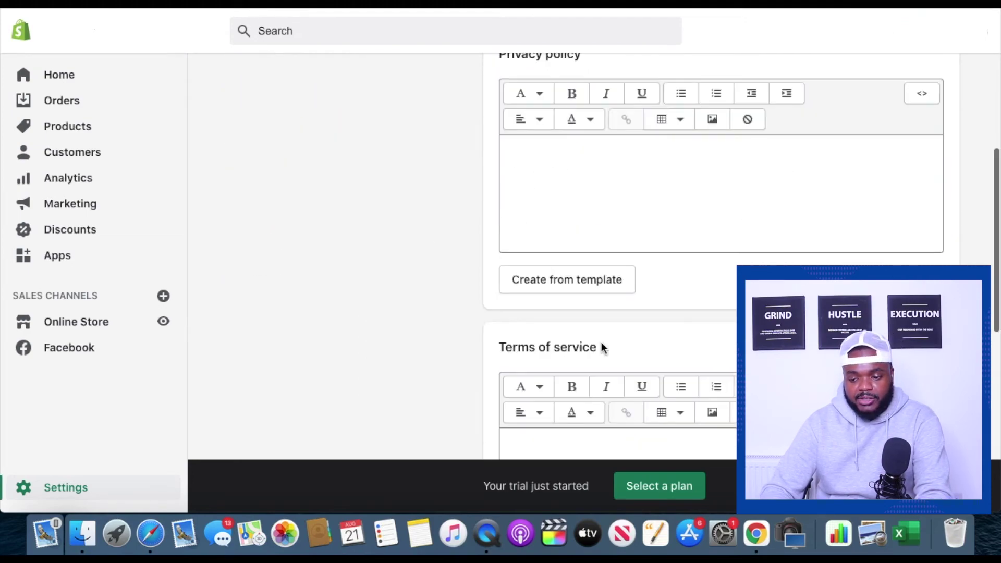
{"action": "scroll", "coordinate": [602, 347], "scroll_direction": "down", "scroll_amount": 8}
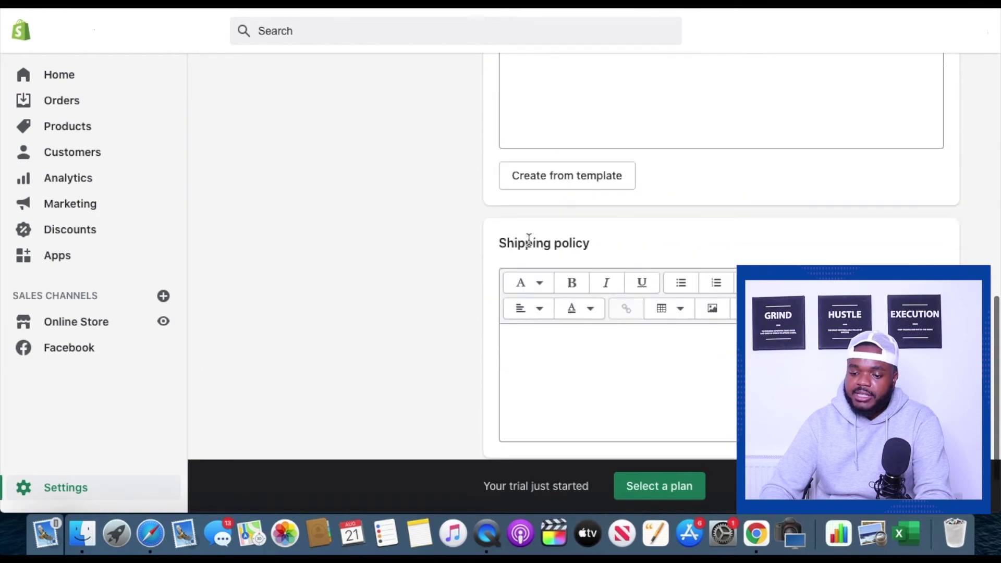
{"action": "scroll", "coordinate": [528, 239], "scroll_direction": "up", "scroll_amount": 15}
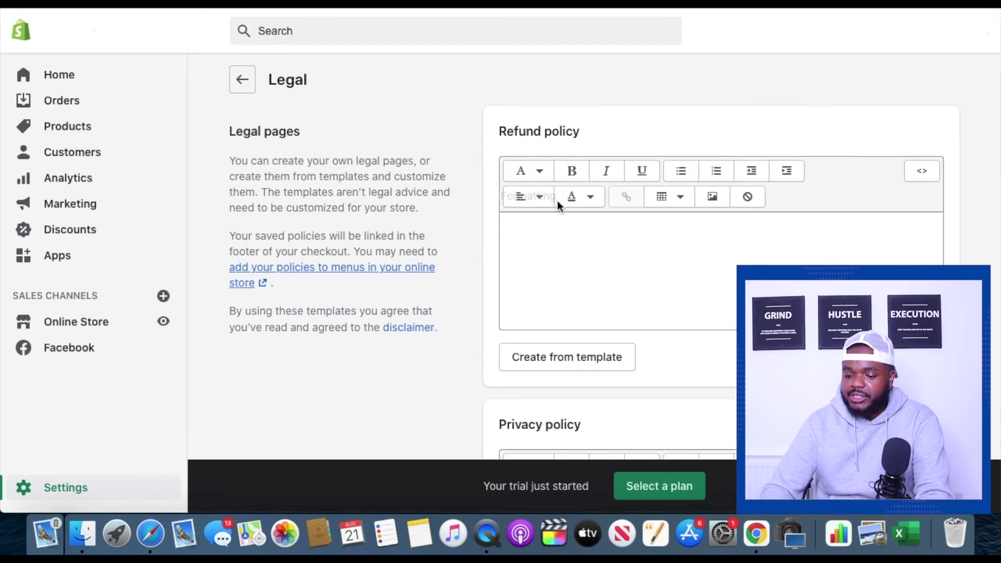
{"action": "scroll", "coordinate": [558, 200], "scroll_direction": "down", "scroll_amount": 10}
{"action": "scroll", "coordinate": [558, 200], "scroll_direction": "up", "scroll_amount": 8}
{"action": "scroll", "coordinate": [558, 201], "scroll_direction": "up", "scroll_amount": 3}
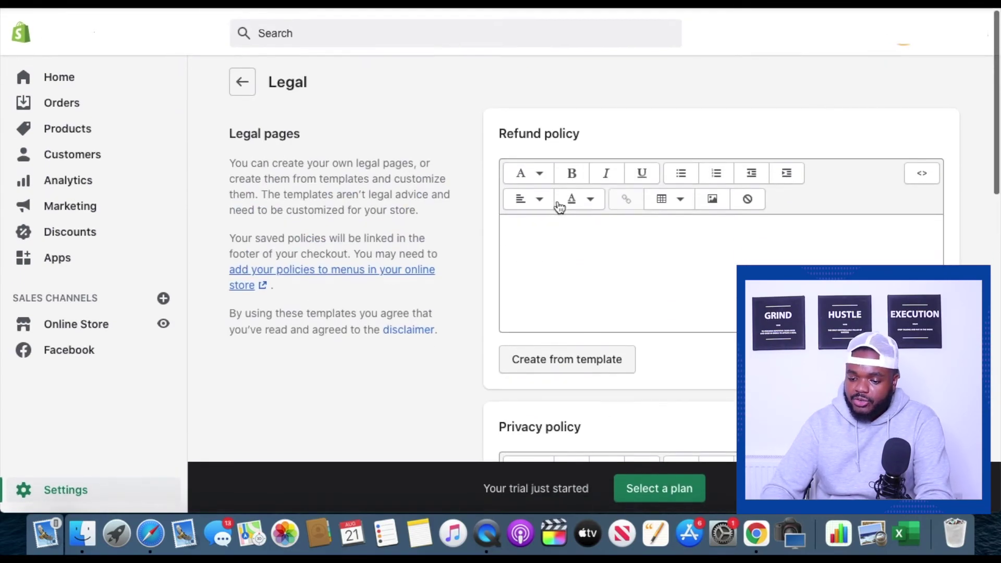
Fill the Refund, Privacy, Terms of service and Shipping policies from their templates.
{"action": "left_click", "coordinate": [553, 366]}
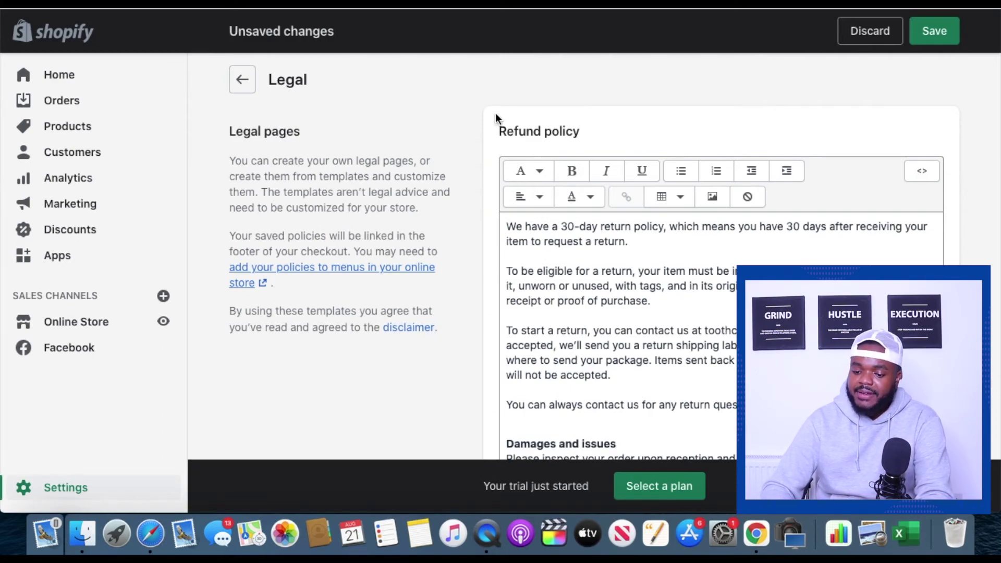
{"action": "scroll", "coordinate": [490, 198], "scroll_direction": "down", "scroll_amount": 10}
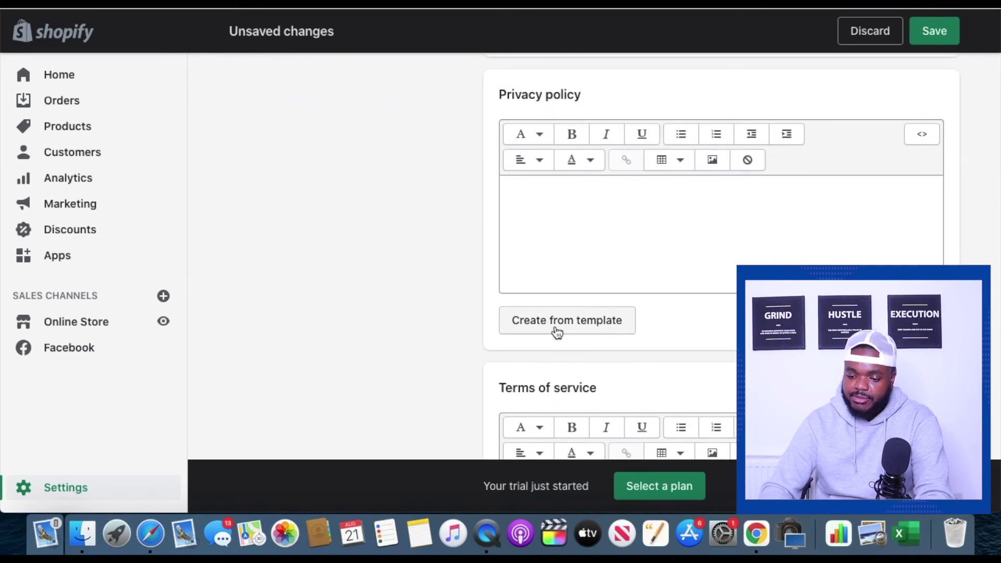
{"action": "left_click", "coordinate": [556, 333]}
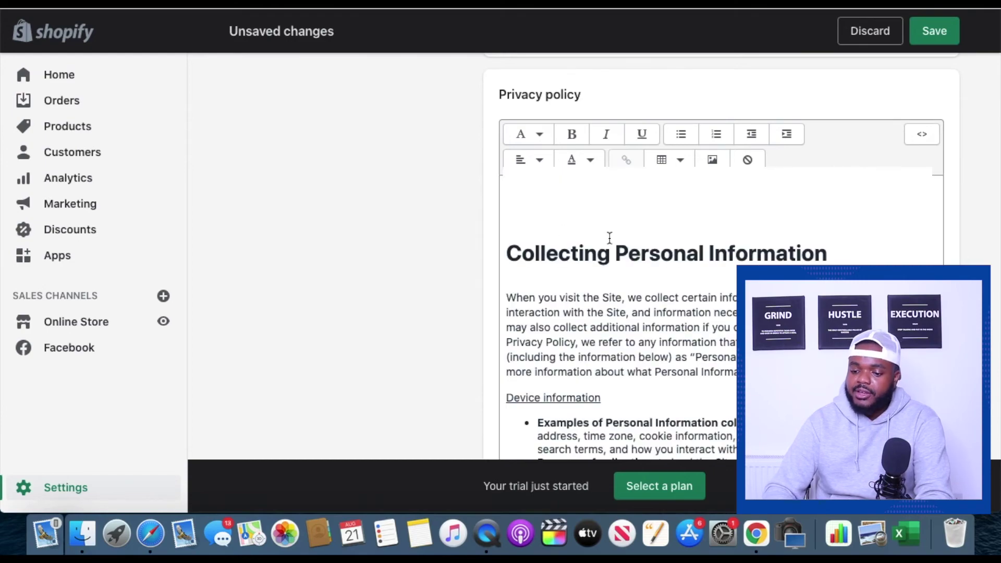
{"action": "scroll", "coordinate": [443, 223], "scroll_direction": "down", "scroll_amount": 10}
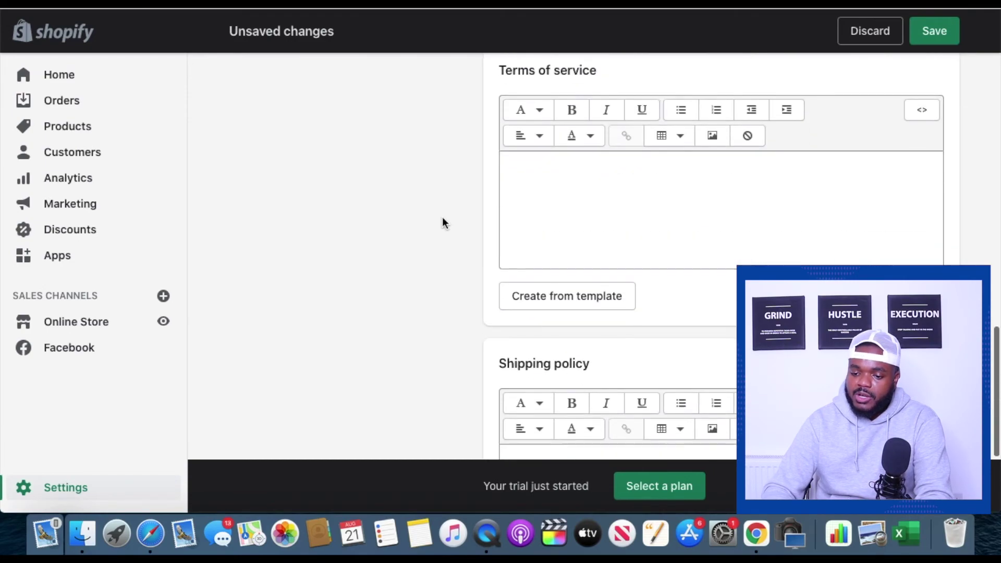
{"action": "left_click", "coordinate": [562, 295]}
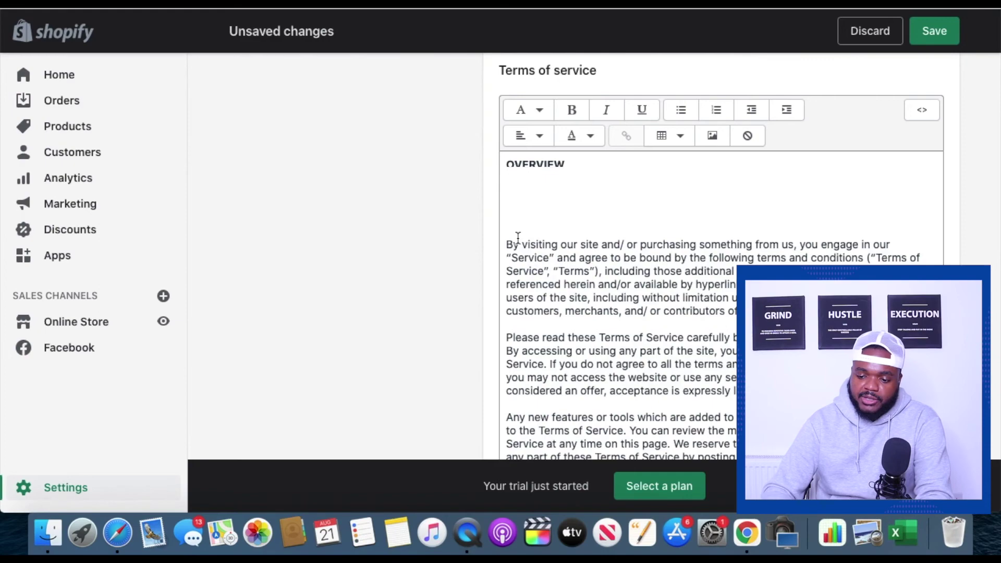
{"action": "scroll", "coordinate": [456, 182], "scroll_direction": "down", "scroll_amount": 10}
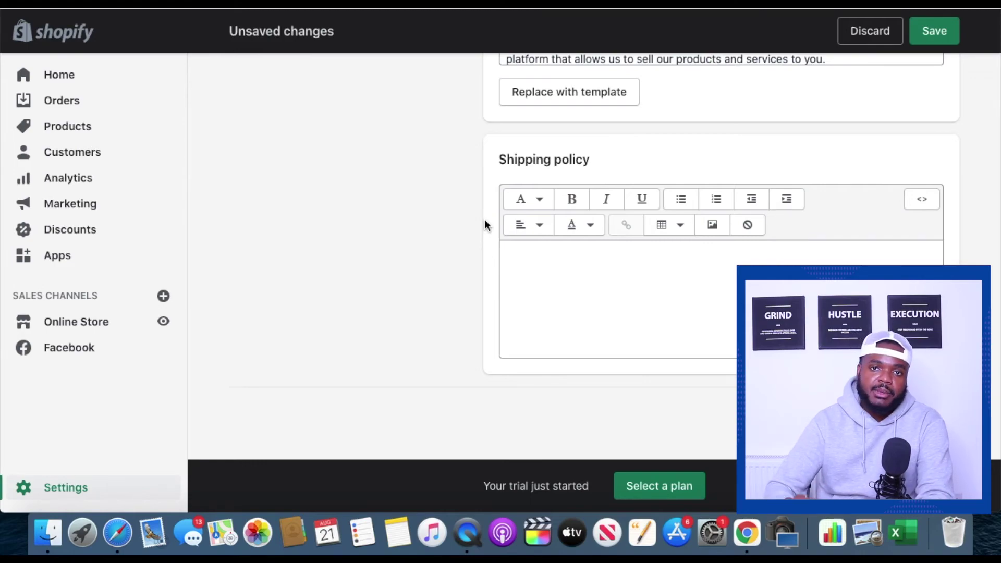
{"action": "left_click", "coordinate": [512, 261]}
{"action": "type", "text": "If you have placed your order before 2PM, we ship orders out Monday - Friday. We offer FREE postage with all orders. To track your order please click the link in your dispatch email or send us an email for more information. You will receive your order within 5 working days."}
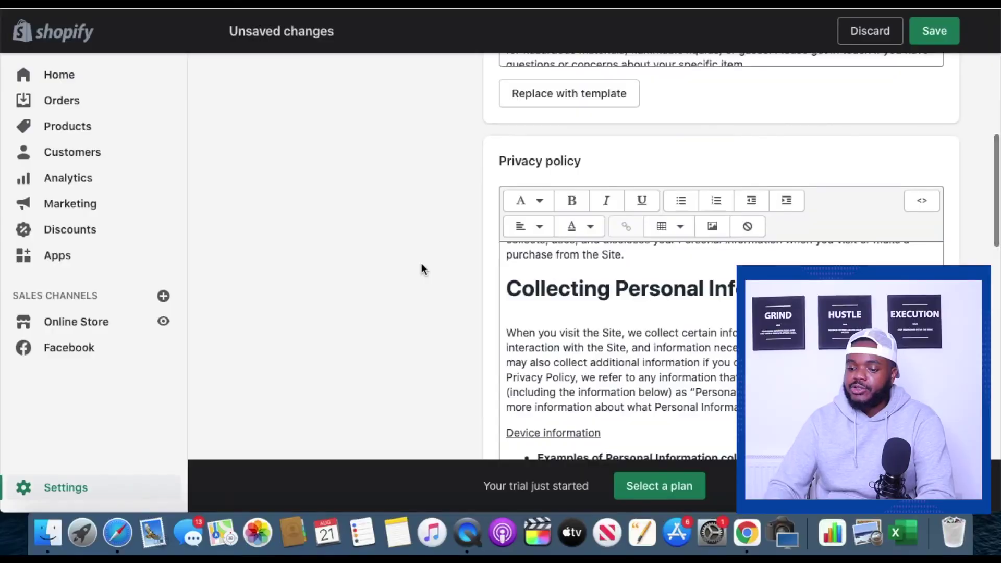
Review the template-filled policies and save the legal pages.
{"action": "scroll", "coordinate": [421, 263], "scroll_direction": "up", "scroll_amount": 15}
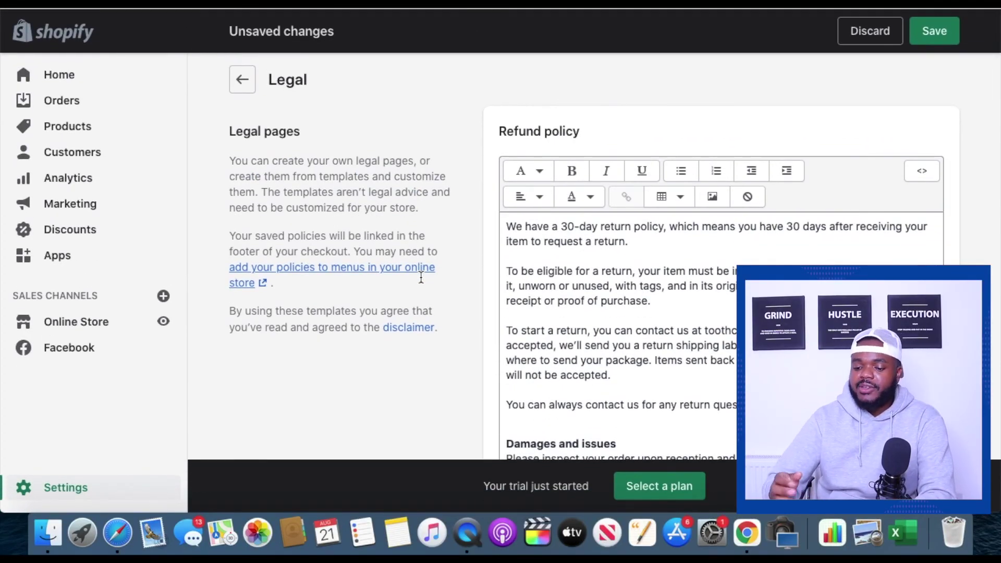
{"action": "scroll", "coordinate": [421, 278], "scroll_direction": "down", "scroll_amount": 3}
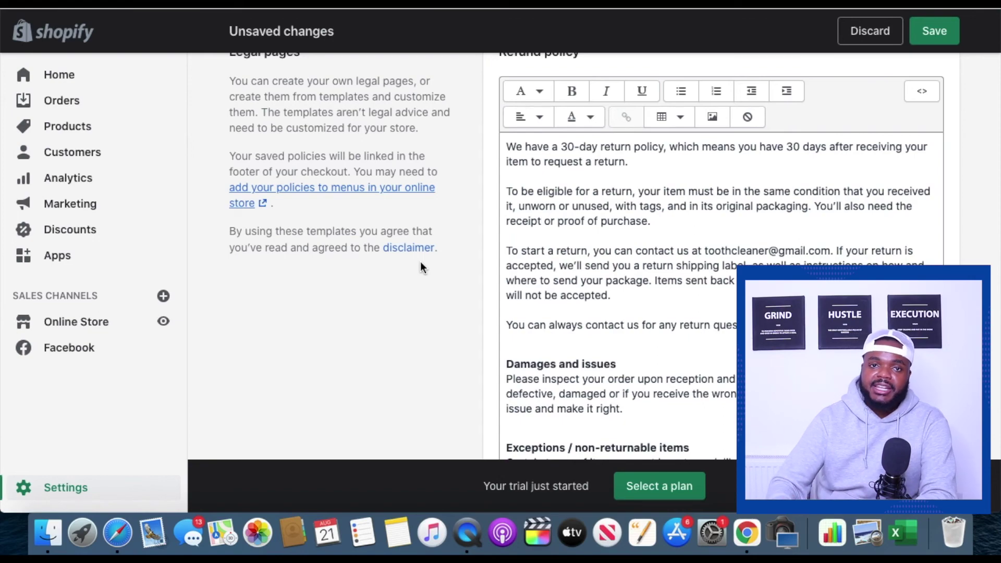
{"action": "left_click", "coordinate": [935, 31]}
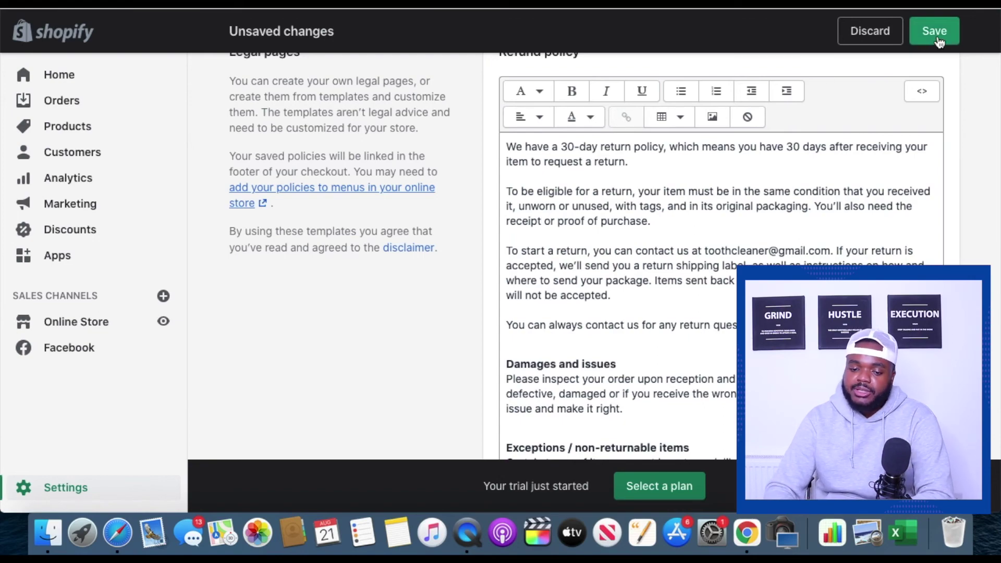
Go to Online Store > Navigation and open the Footer menu for editing.
{"action": "left_click", "coordinate": [72, 489]}
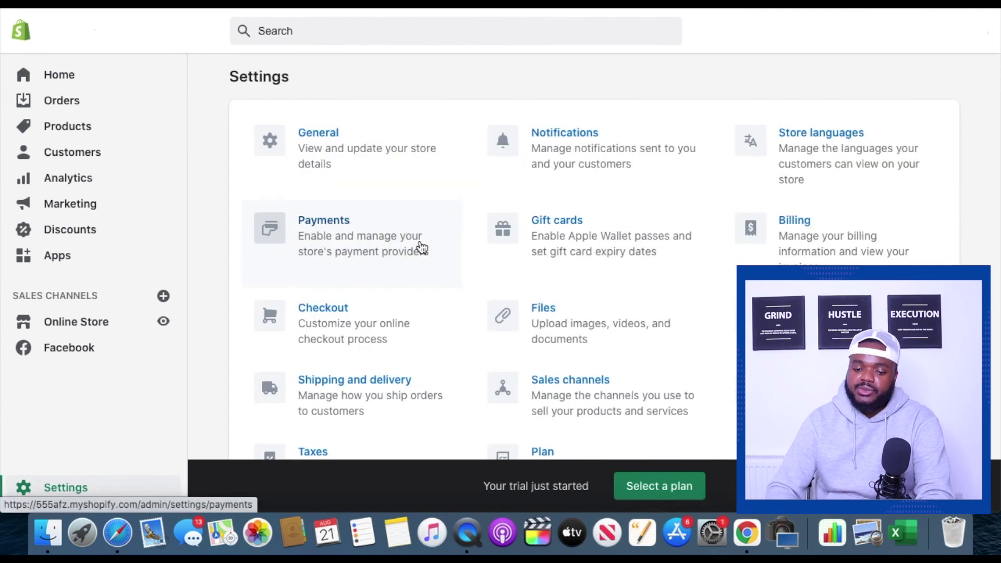
{"action": "left_click", "coordinate": [94, 322]}
{"action": "scroll", "coordinate": [85, 356], "scroll_direction": "down", "scroll_amount": 2}
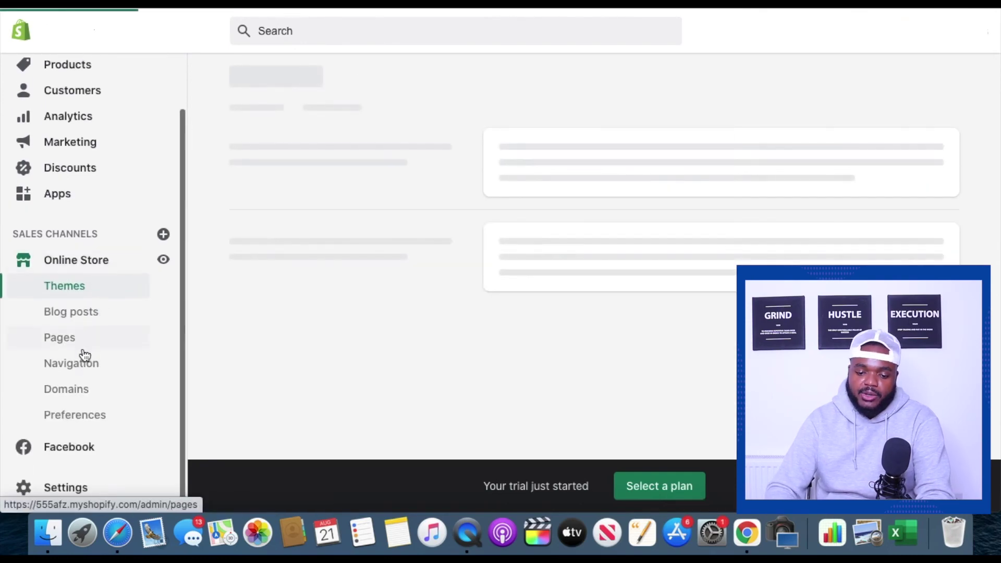
{"action": "left_click", "coordinate": [77, 364]}
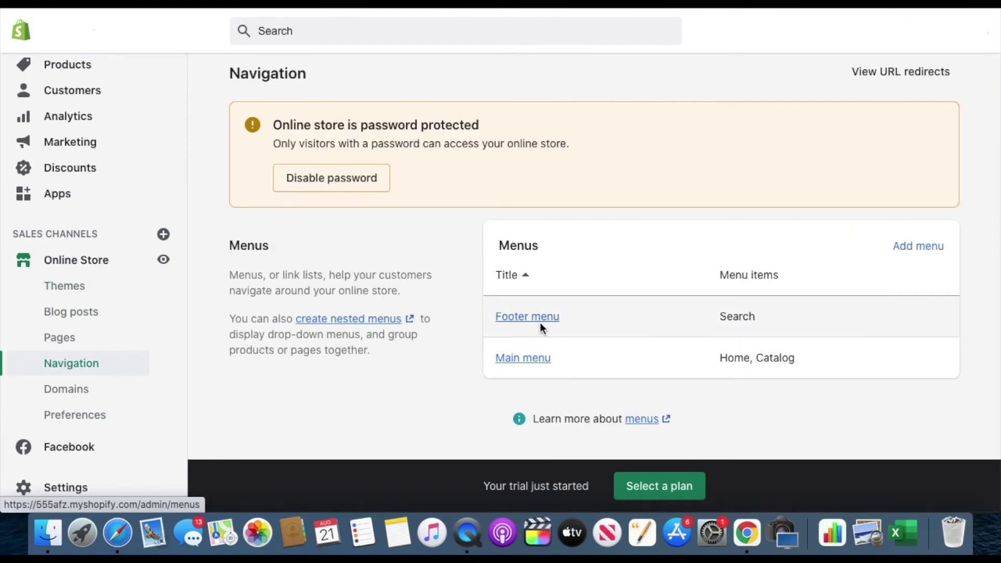
{"action": "left_click", "coordinate": [540, 317]}
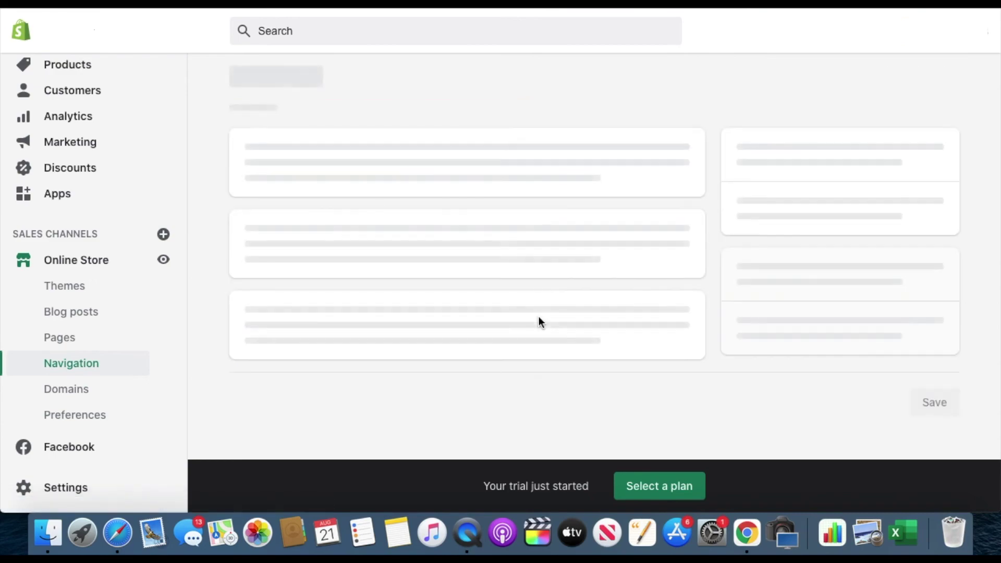
Add a 'Terms of Service' footer item linked to the Terms of Service policy and save.
{"action": "left_click", "coordinate": [321, 311]}
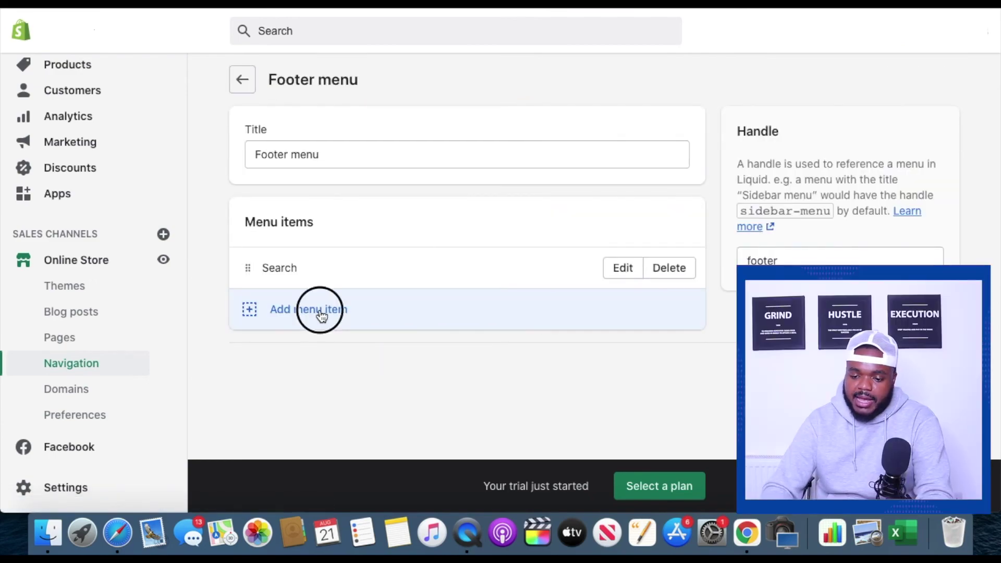
{"action": "type", "text": "Te"}
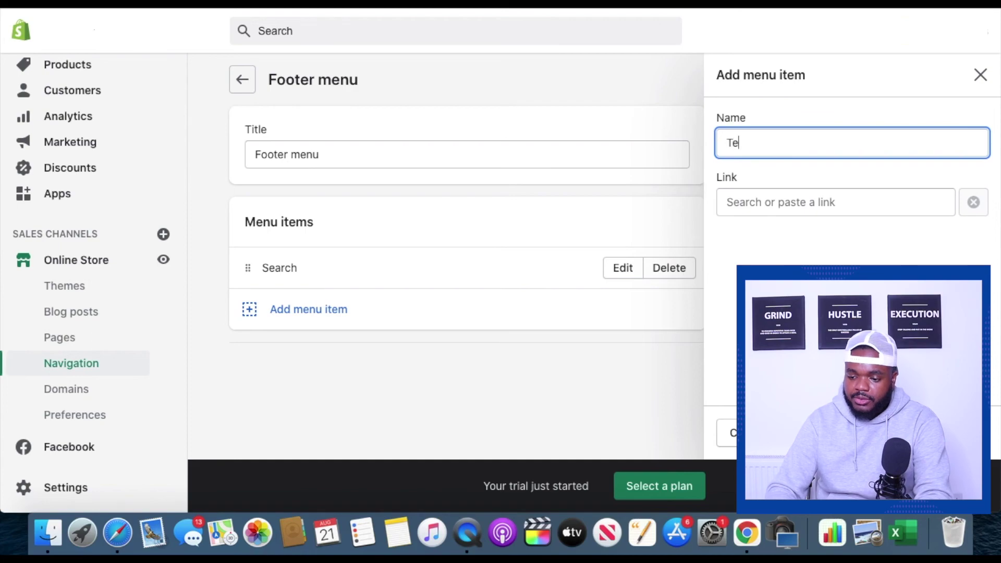
{"action": "type", "text": "rms of Service"}
{"action": "left_click", "coordinate": [799, 200]}
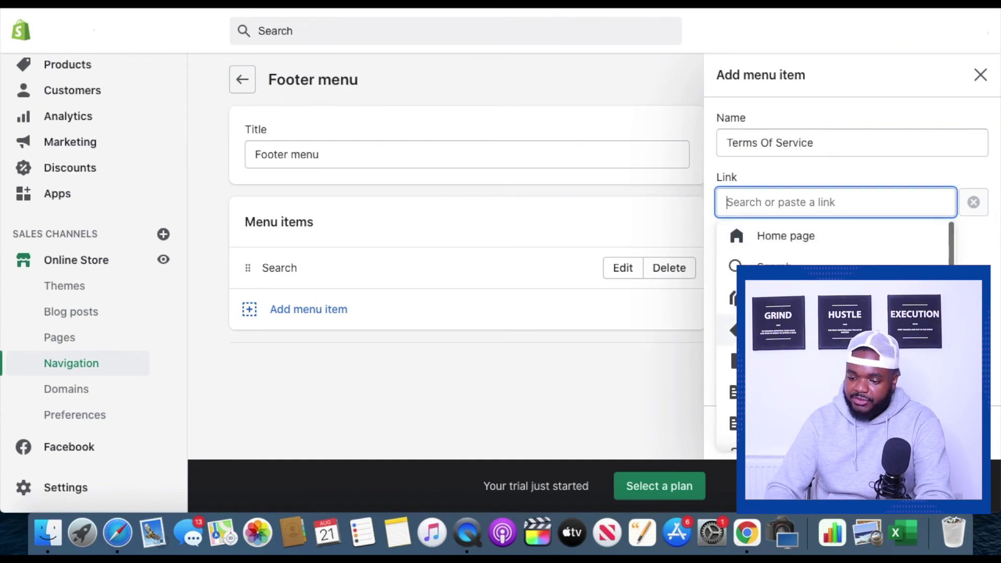
{"action": "left_click", "coordinate": [782, 436]}
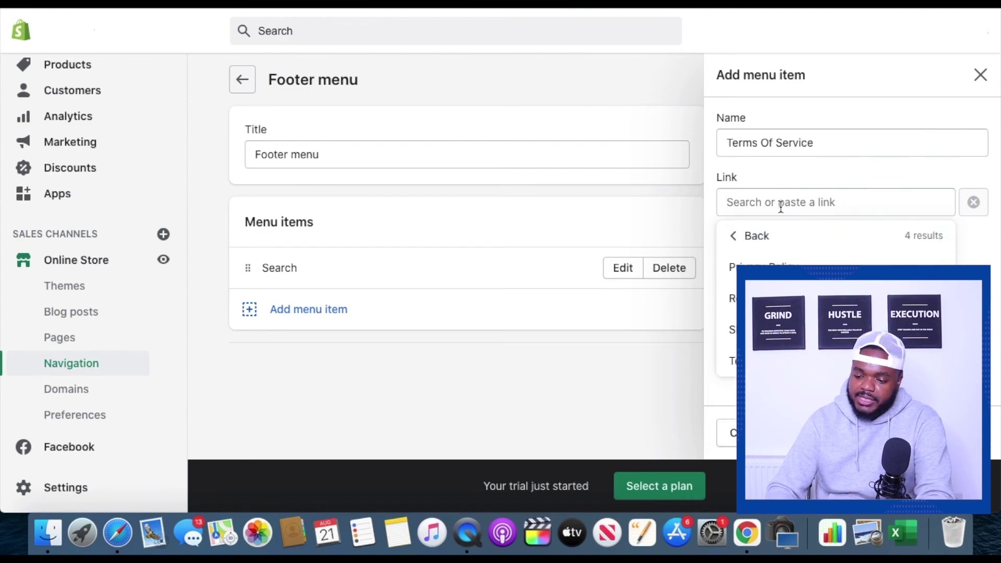
{"action": "left_click", "coordinate": [782, 361]}
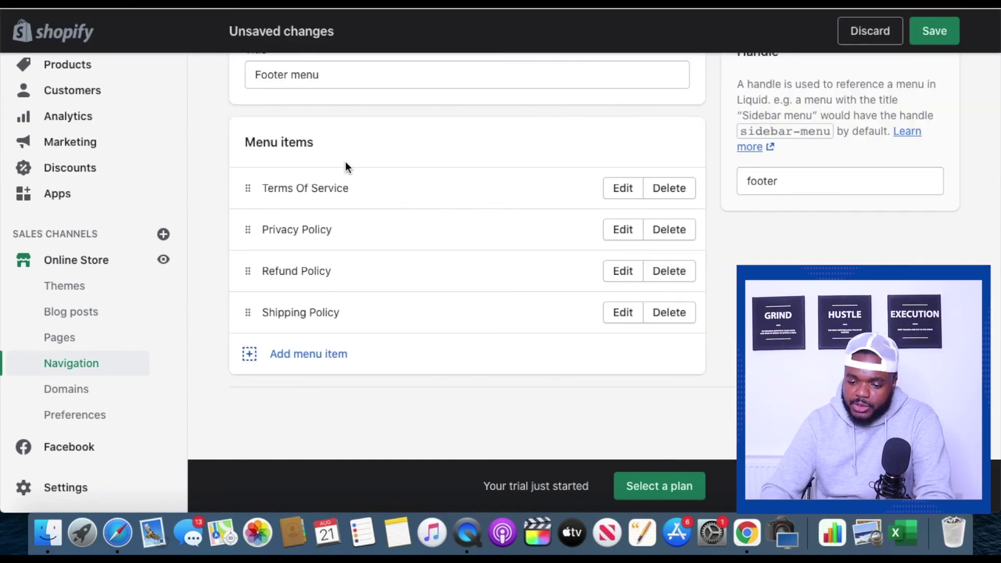
{"action": "scroll", "coordinate": [833, 151], "scroll_direction": "up", "scroll_amount": 3}
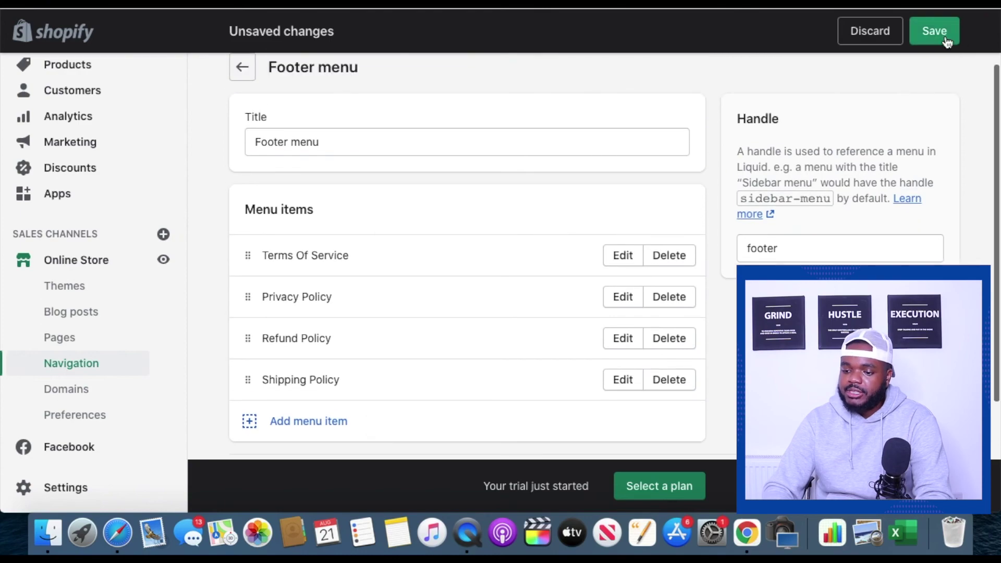
{"action": "left_click", "coordinate": [934, 31]}
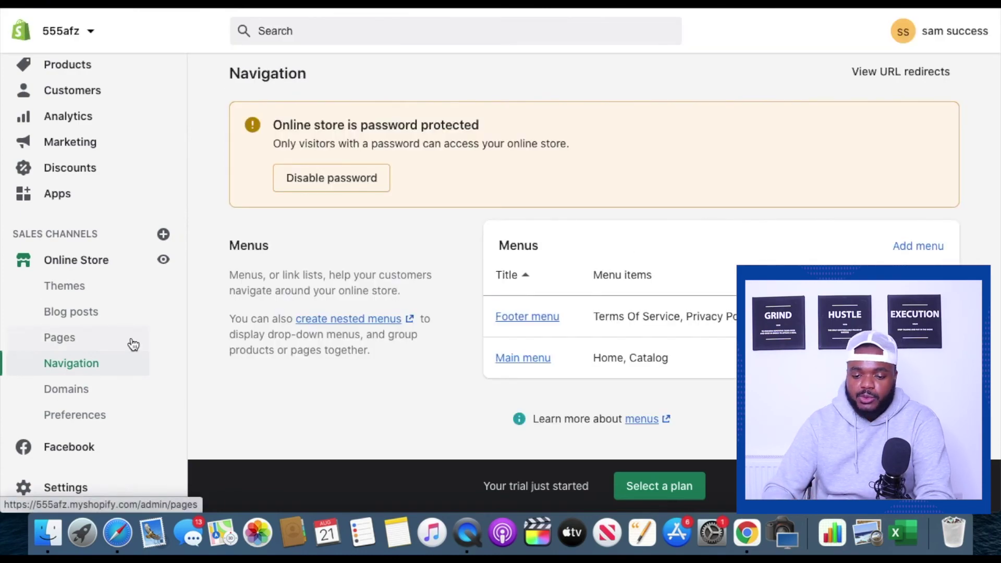
Reopen the theme editor and scroll the home page preview to the footer's policy links.
{"action": "left_click", "coordinate": [94, 261]}
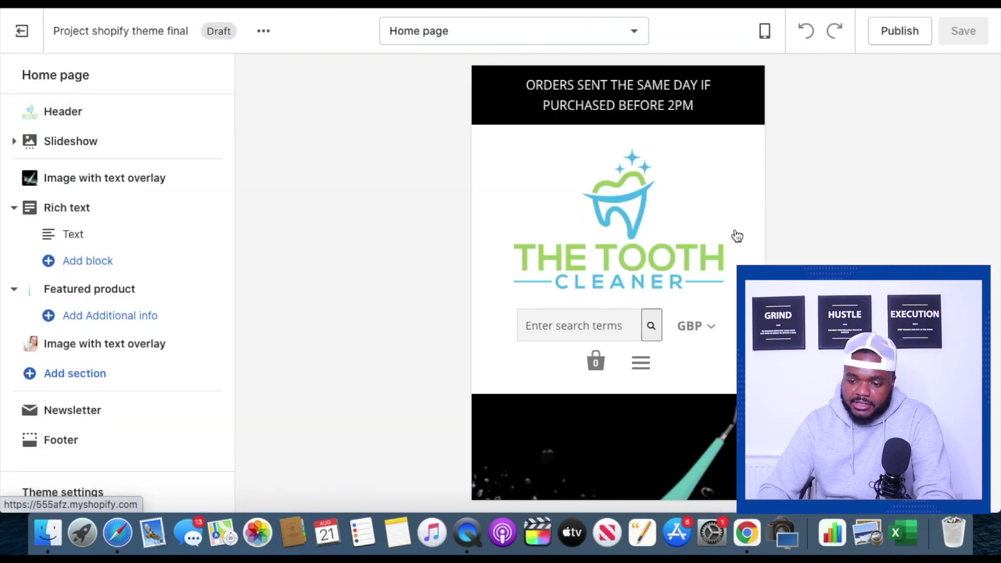
{"action": "scroll", "coordinate": [735, 233], "scroll_direction": "down", "scroll_amount": 5}
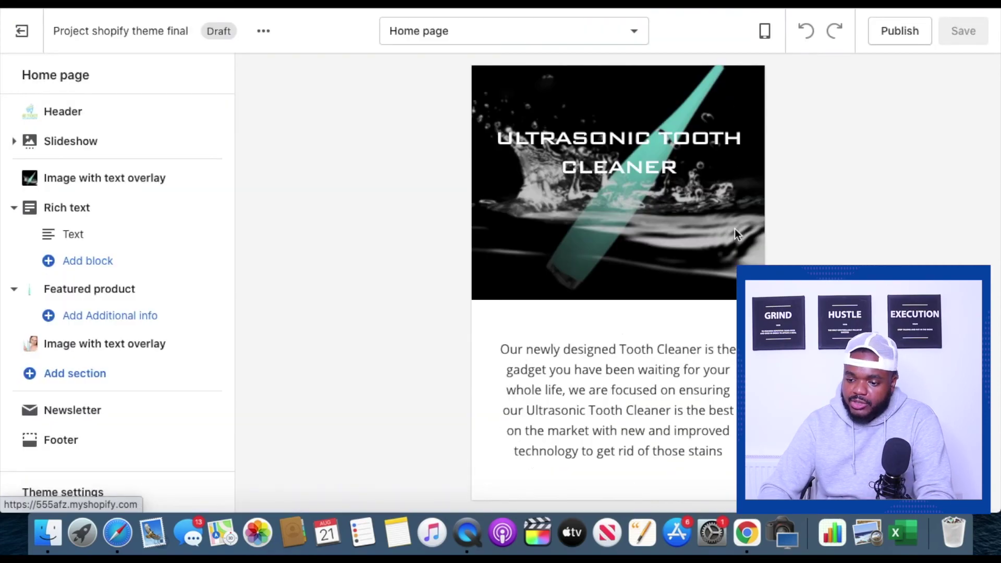
{"action": "scroll", "coordinate": [735, 233], "scroll_direction": "down", "scroll_amount": 15}
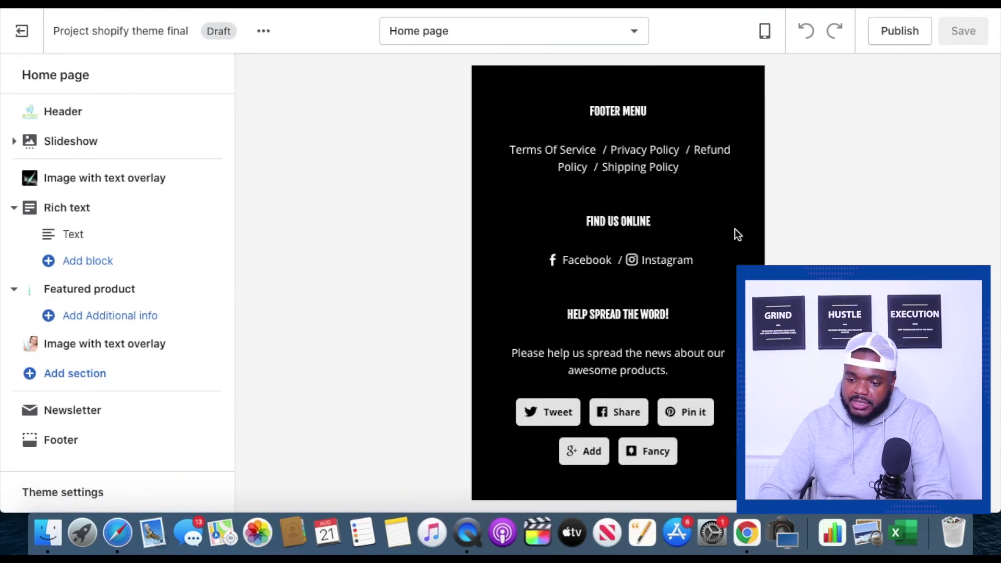
{"action": "scroll", "coordinate": [735, 233], "scroll_direction": "up", "scroll_amount": 3}
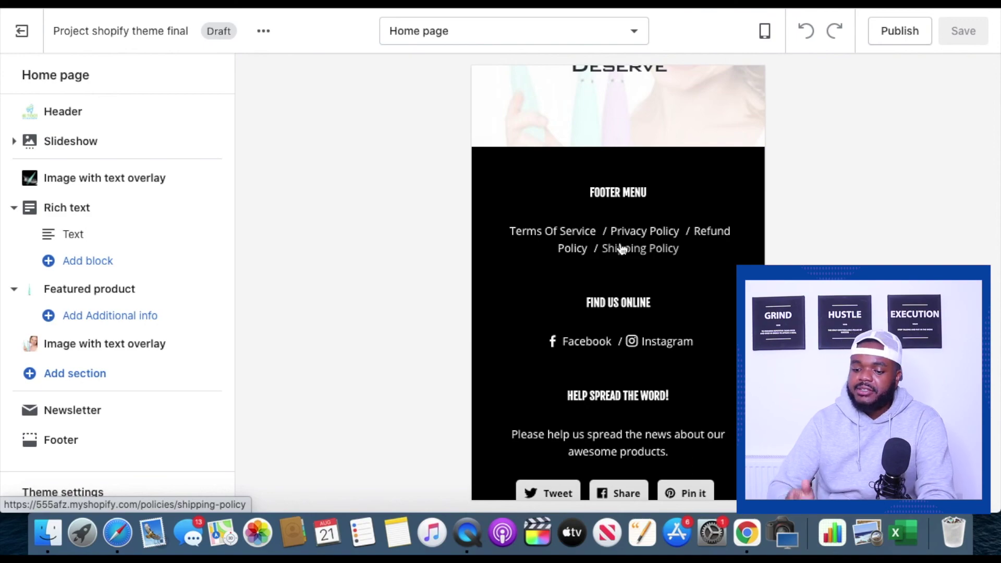
{"action": "scroll", "coordinate": [578, 259], "scroll_direction": "down", "scroll_amount": 3}
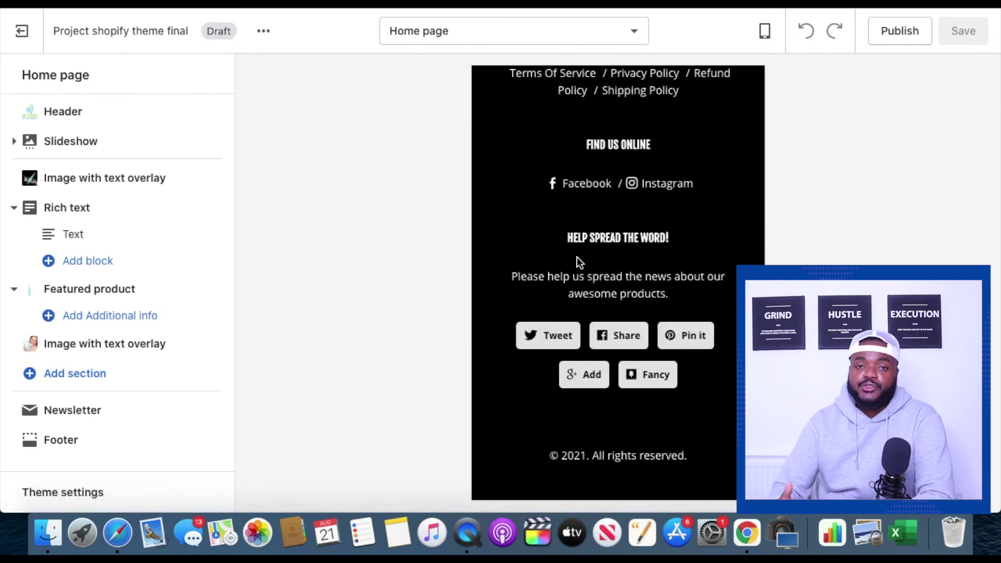
{"action": "scroll", "coordinate": [577, 256], "scroll_direction": "up", "scroll_amount": 1}
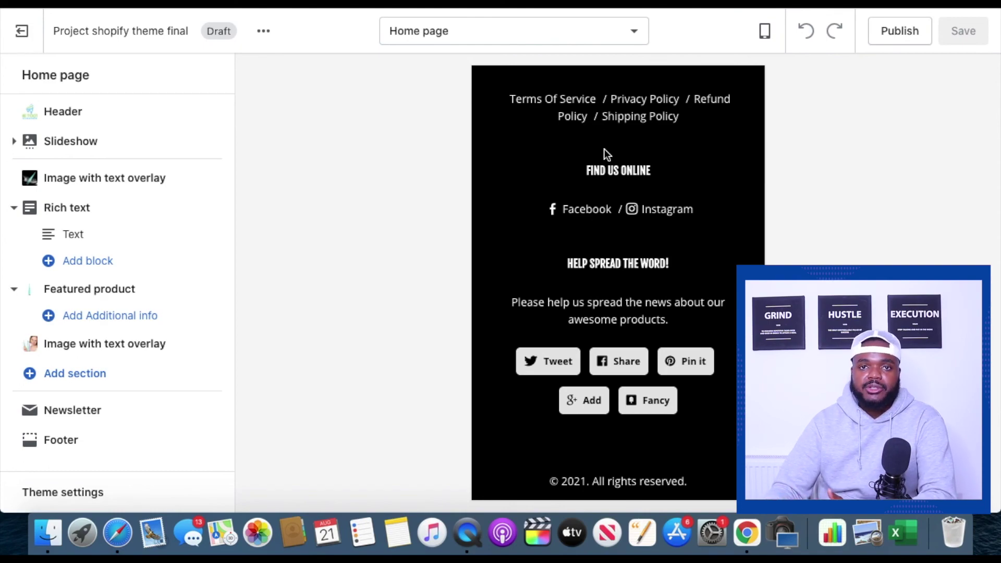
{"action": "scroll", "coordinate": [657, 221], "scroll_direction": "down", "scroll_amount": 3}
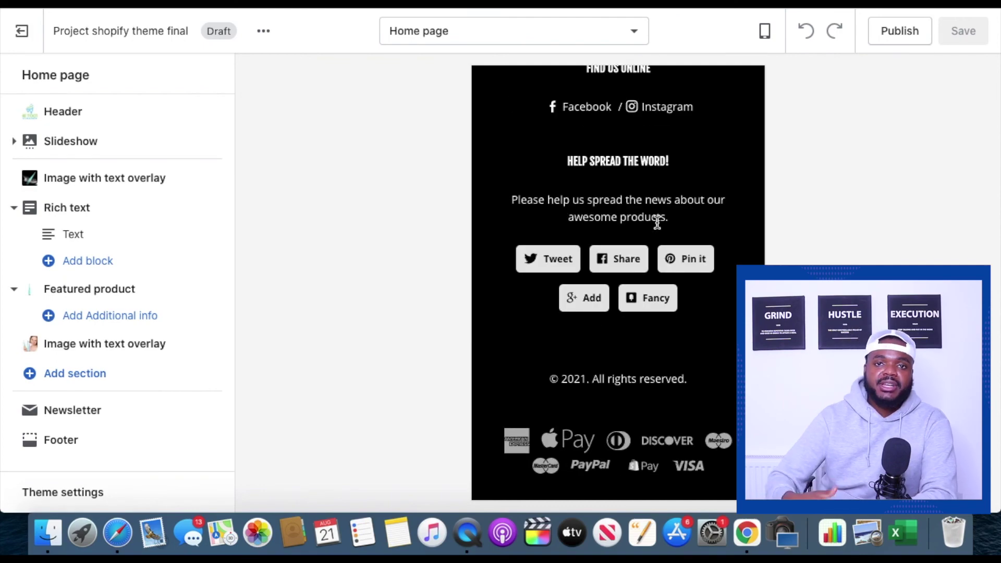